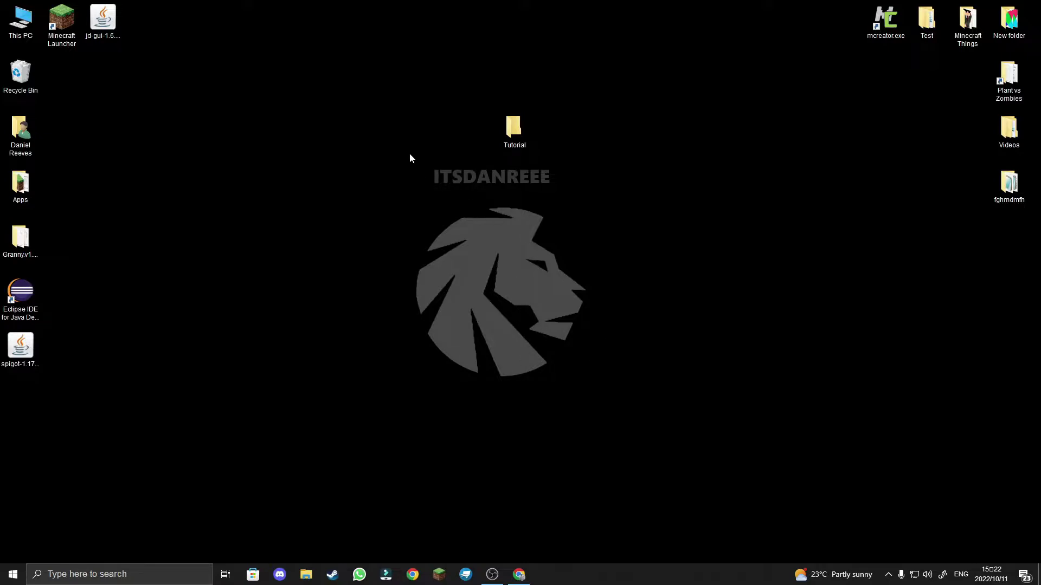
pyautogui.moveTo(507, 142); pyautogui.dragTo(497, 345)
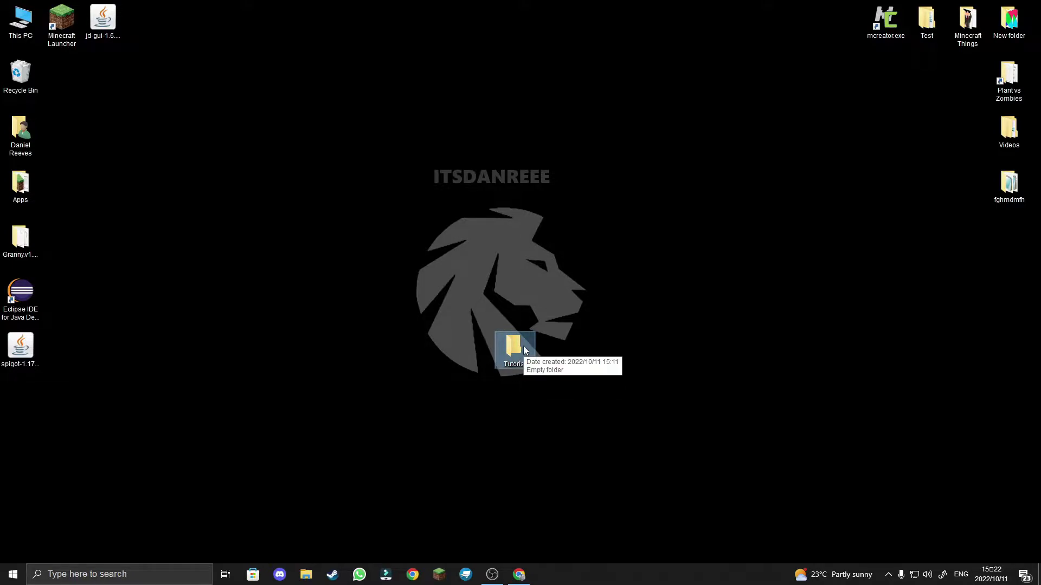
pyautogui.moveTo(523, 351); pyautogui.dragTo(490, 147)
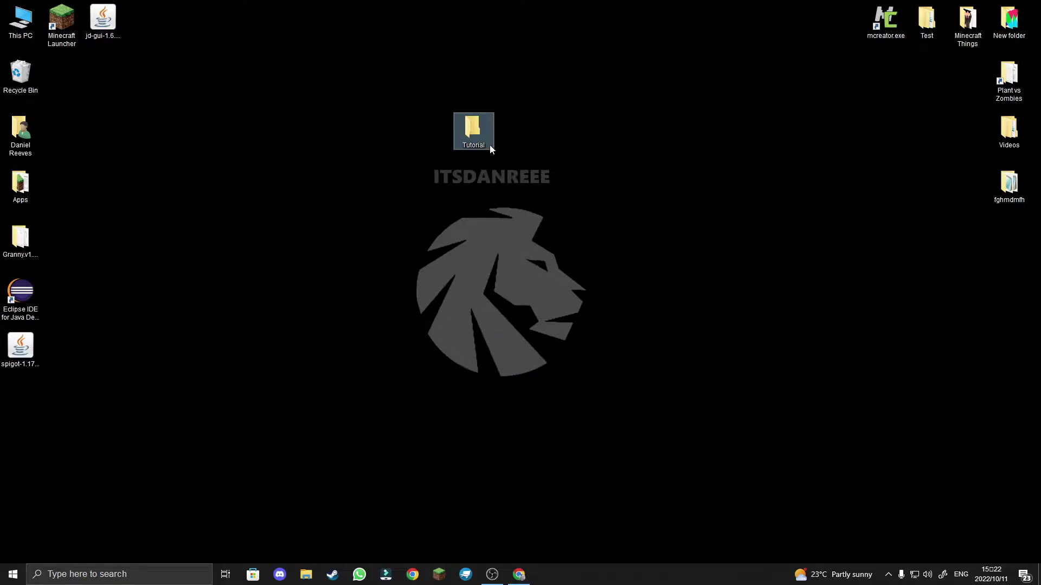
# - Switch to Chrome and download Spigot-1.19.2.jar from getbukkit.org, dismissing the advert on the way
pyautogui.click(518, 574)
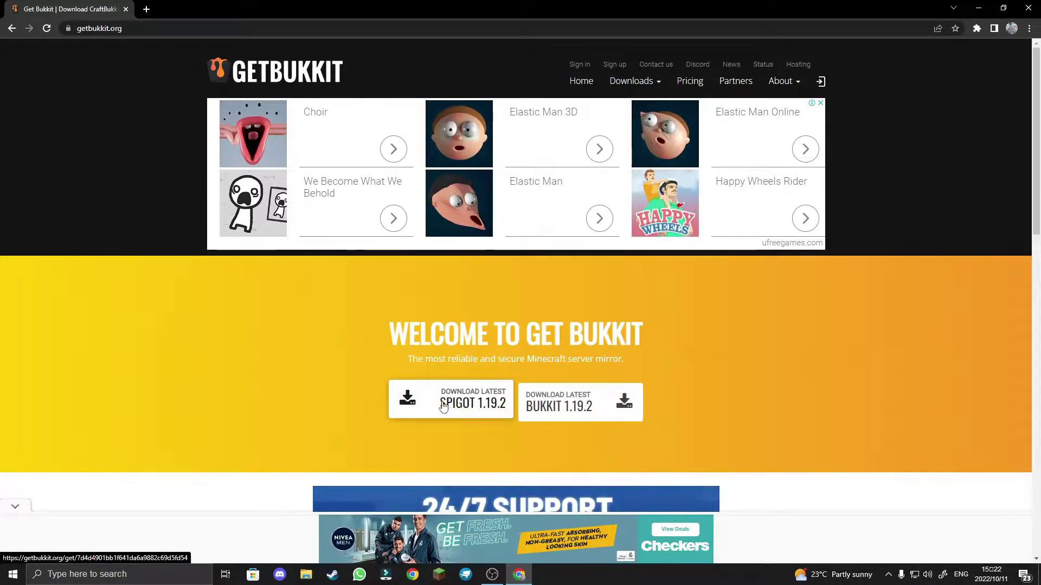
pyautogui.click(479, 406)
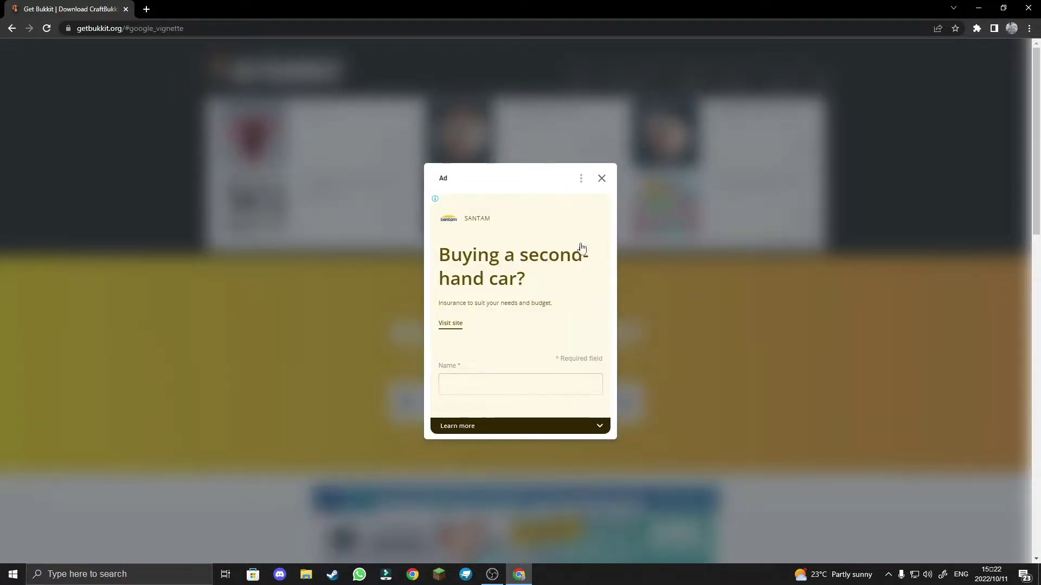
pyautogui.click(602, 177)
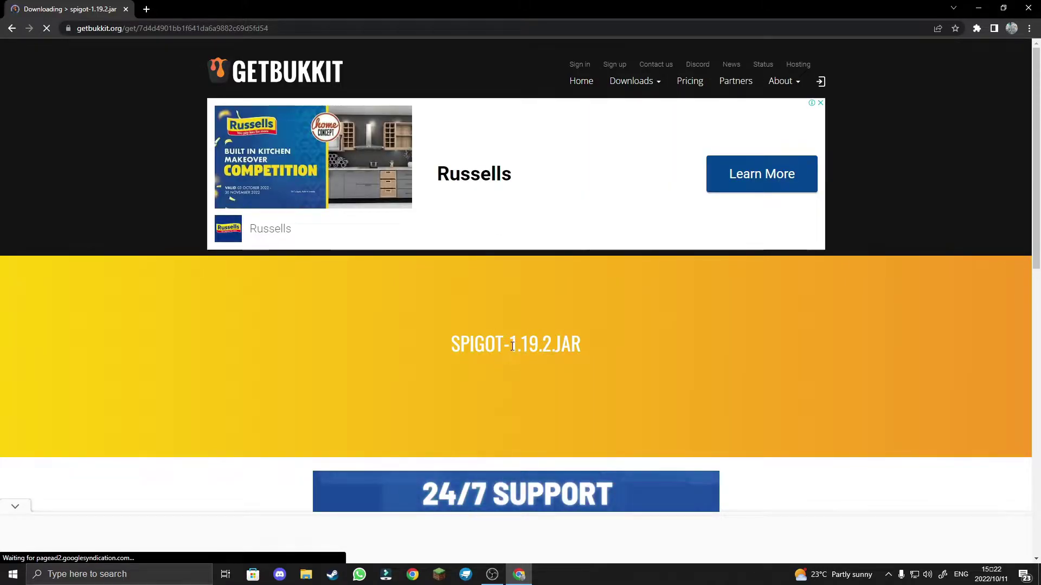
pyautogui.scroll(-4, 503, 348)
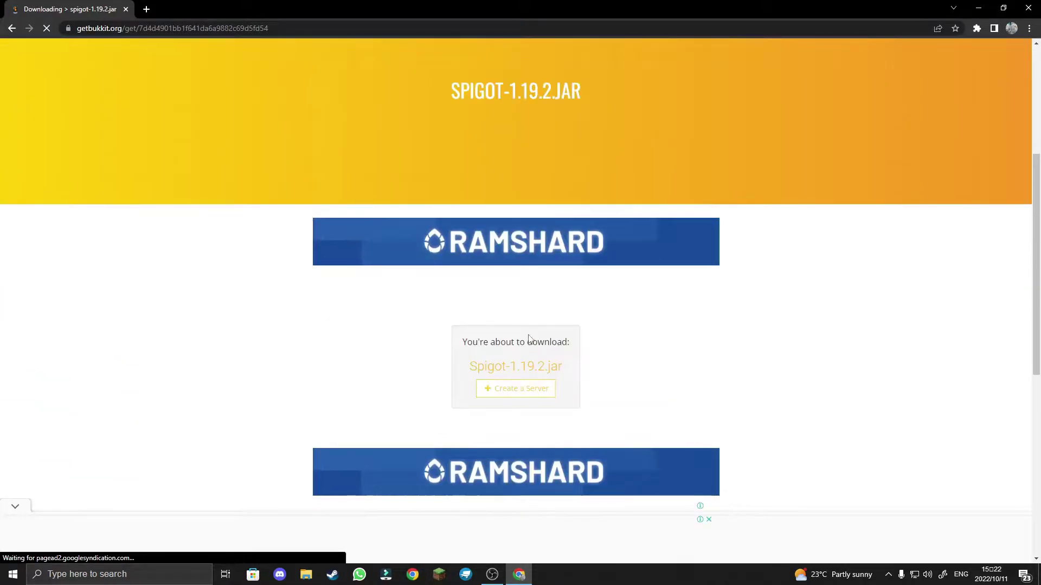
pyautogui.click(514, 367)
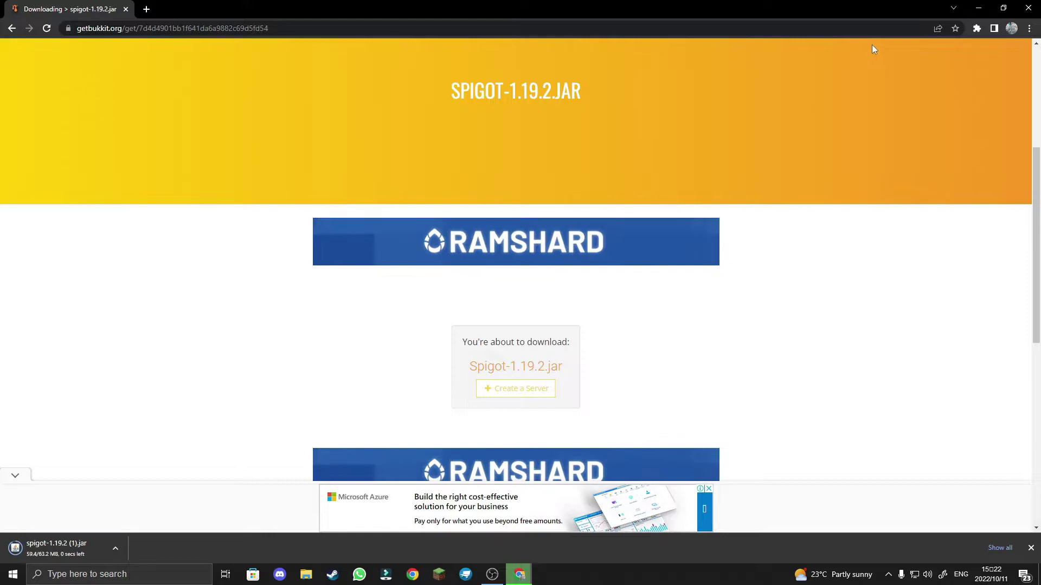
# - Copy the downloaded Spigot 1.19.2 jar from the browser onto the desktop, and close the browser
pyautogui.click(1003, 8)
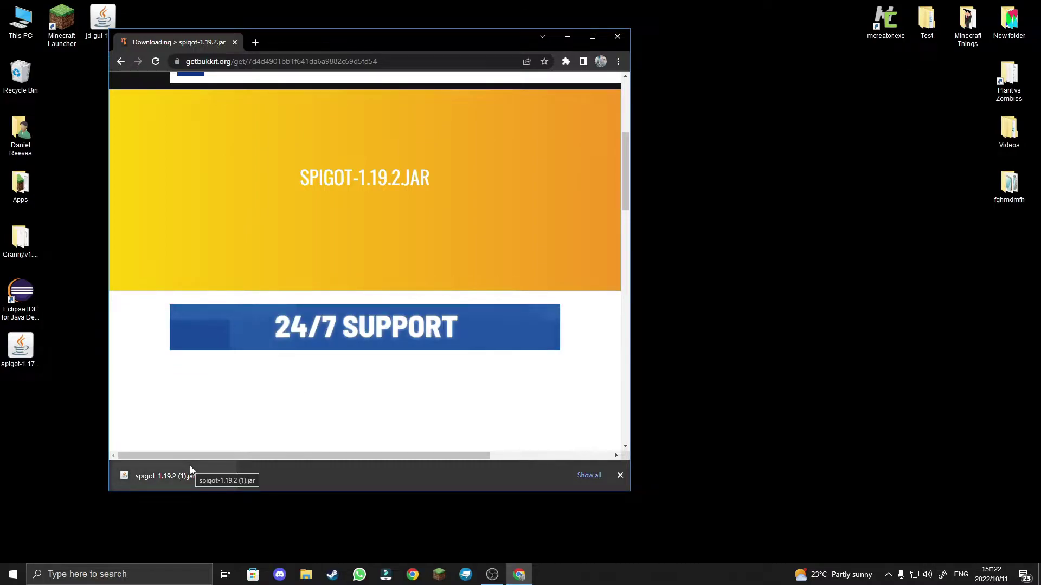
pyautogui.moveTo(169, 476); pyautogui.dragTo(717, 313)
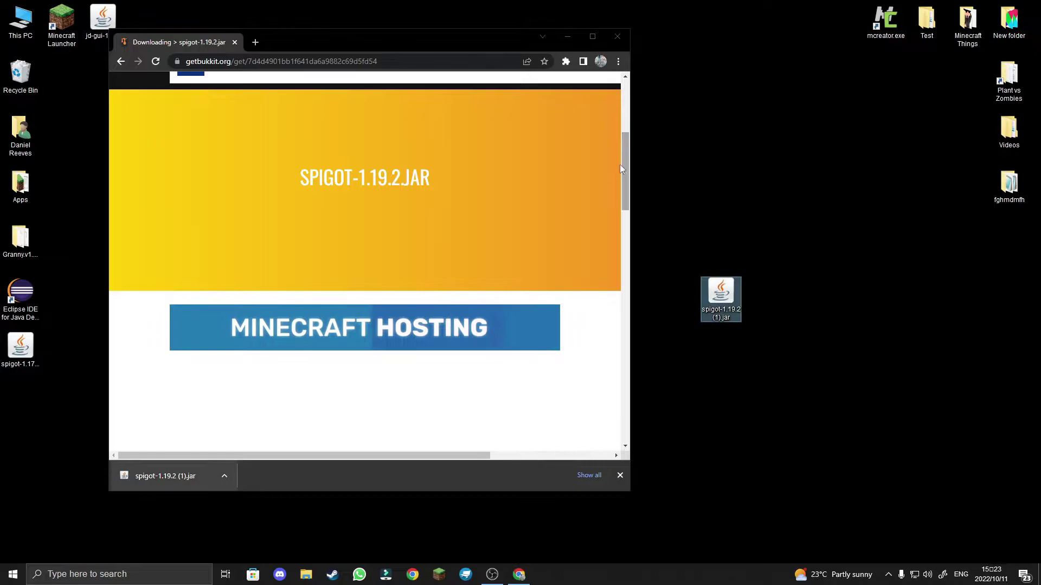
pyautogui.click(592, 36)
pyautogui.click(1028, 7)
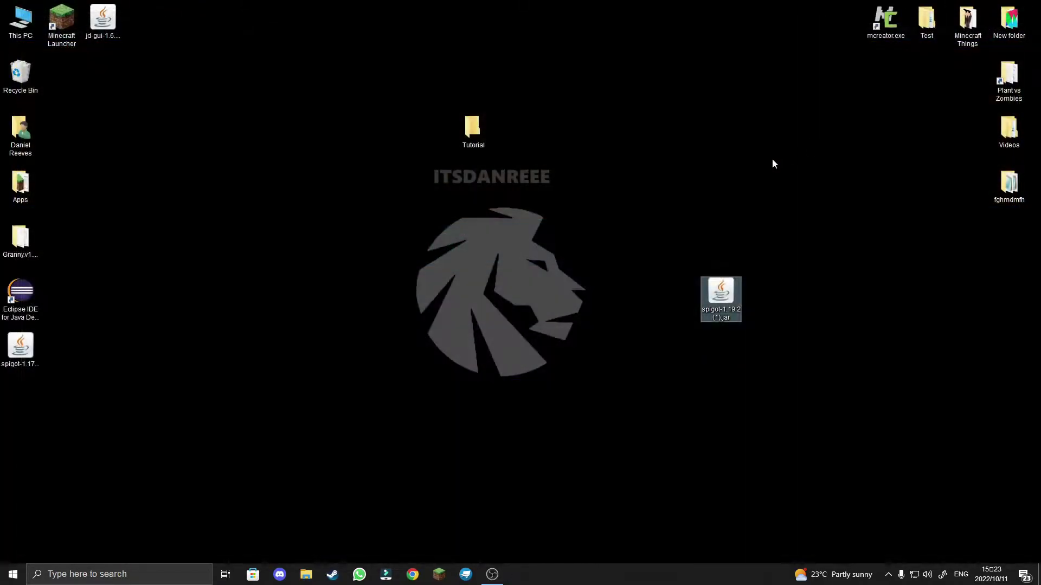
# - Move the Spigot jar nearer the middle of the desktop and rename it spigot.jar
pyautogui.moveTo(721, 307); pyautogui.dragTo(554, 289)
pyautogui.rightClick(538, 274)
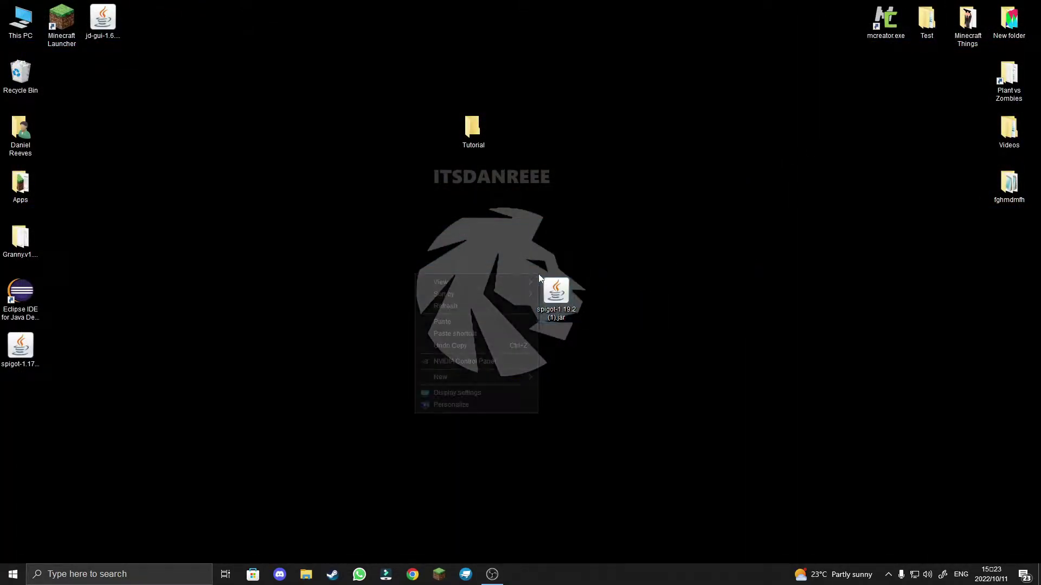
pyautogui.rightClick(567, 293)
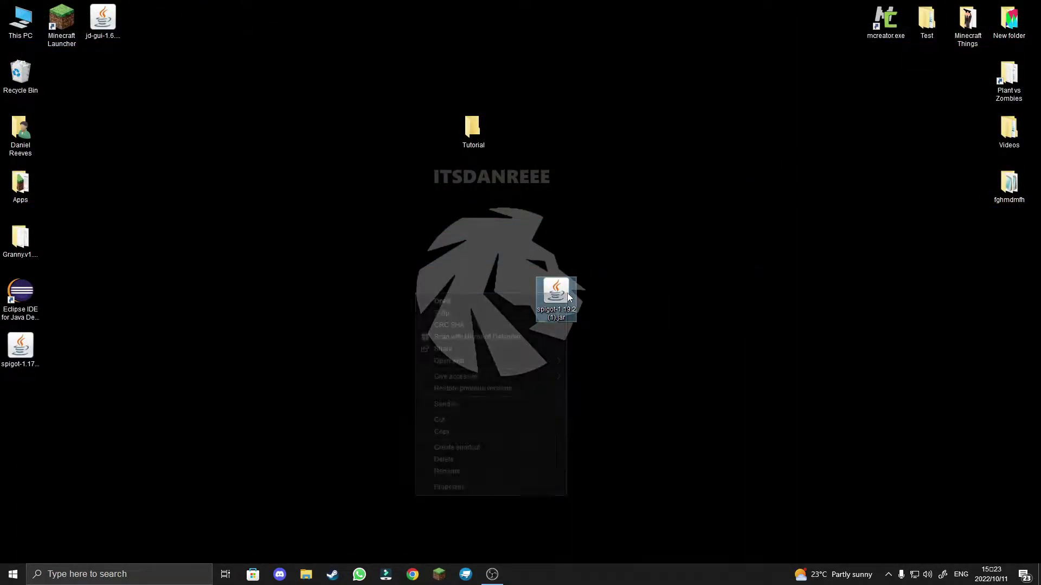
pyautogui.click(447, 472)
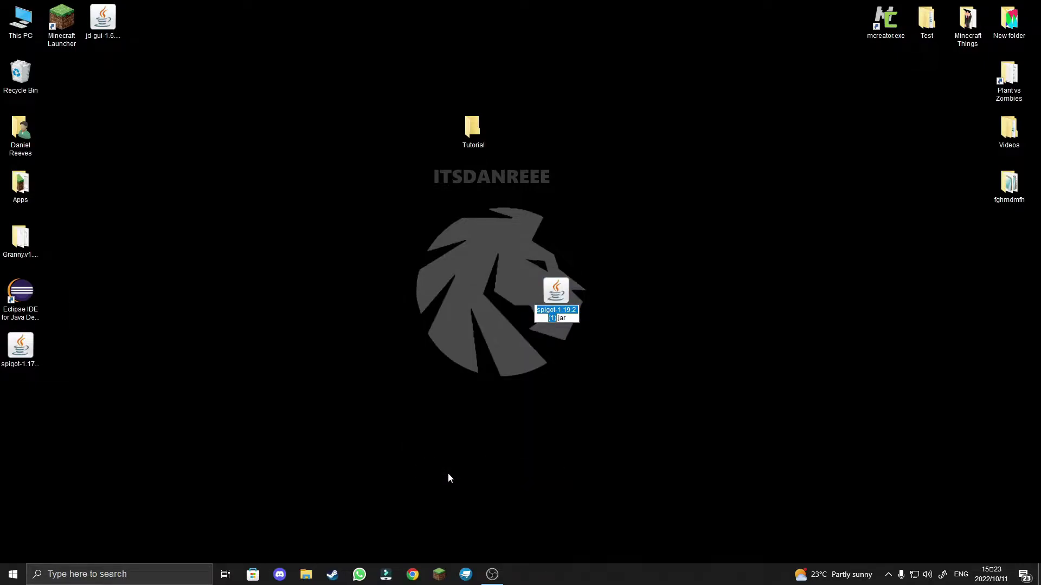
pyautogui.write('spigot')
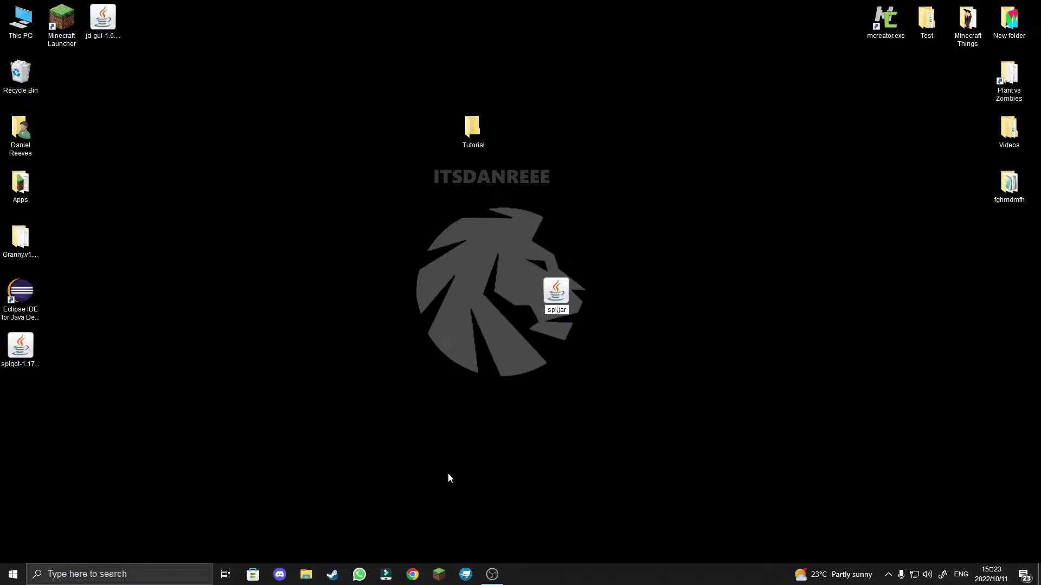
pyautogui.press('Return')
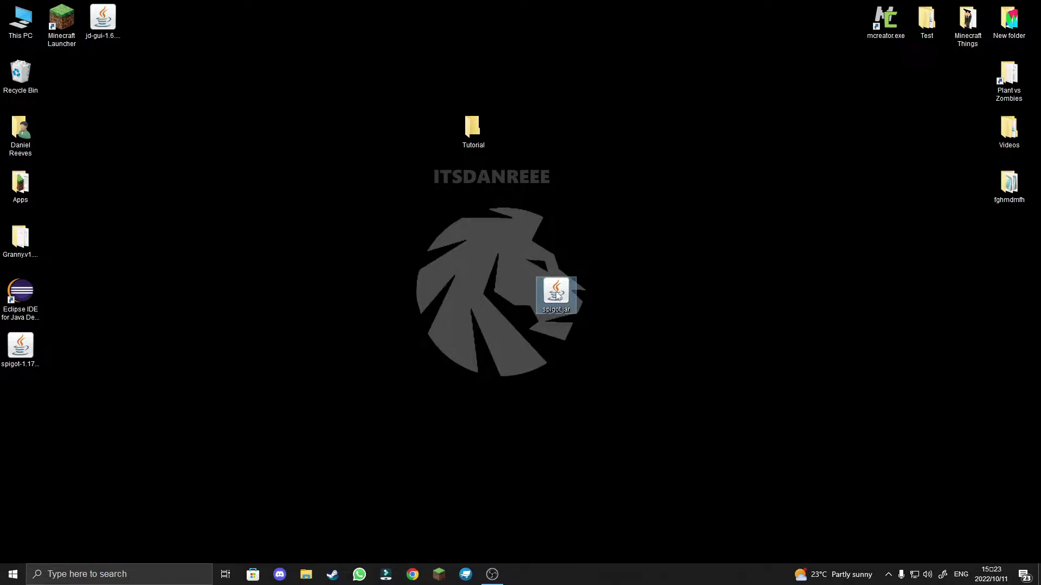
# - Move spigot.jar into the Tutorial folder and run it from there to generate the server files
pyautogui.moveTo(557, 294); pyautogui.dragTo(475, 134)
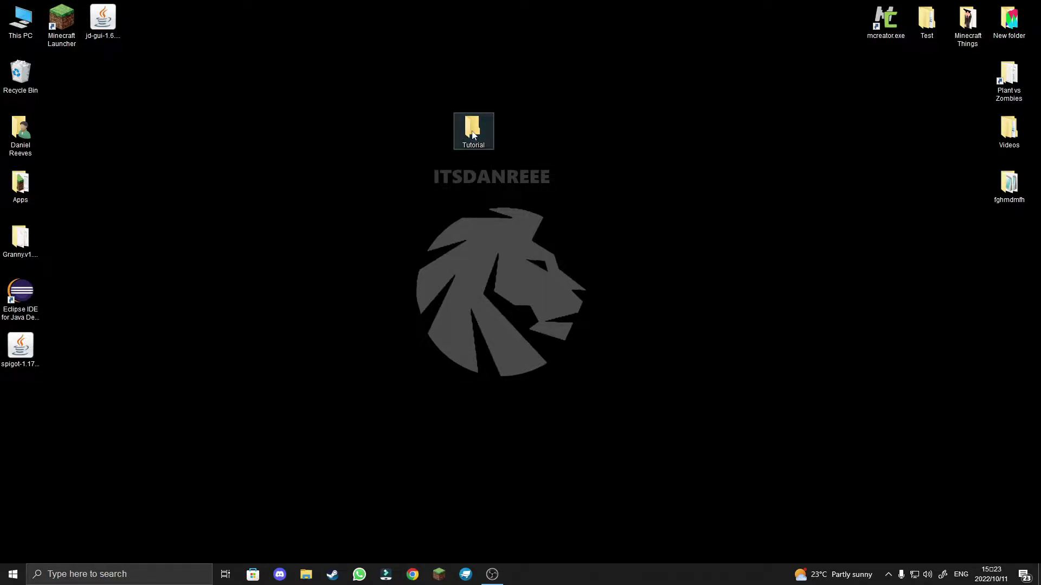
pyautogui.doubleClick(472, 131)
pyautogui.moveTo(268, 79); pyautogui.dragTo(376, 79)
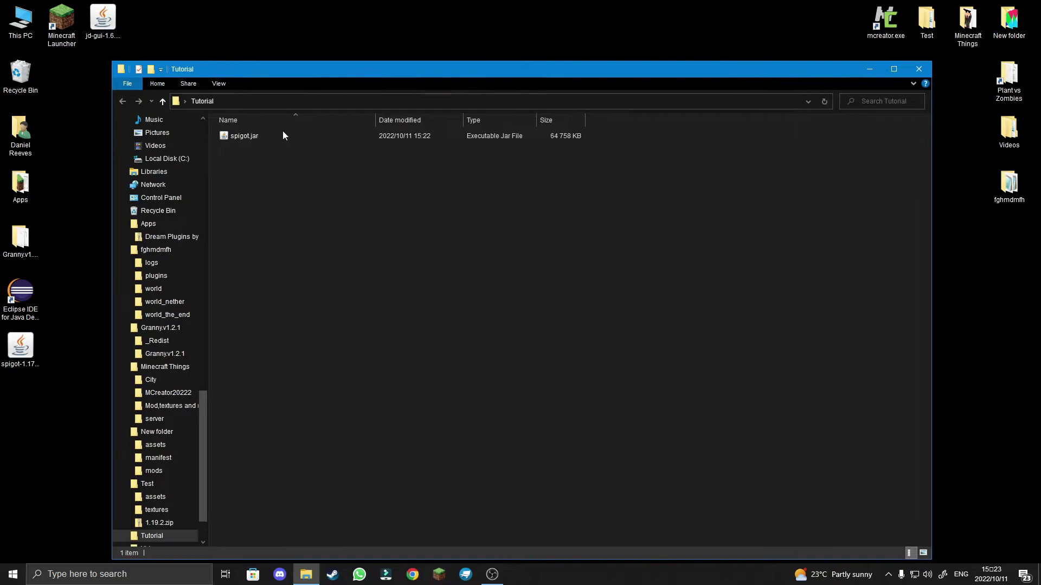
pyautogui.doubleClick(244, 136)
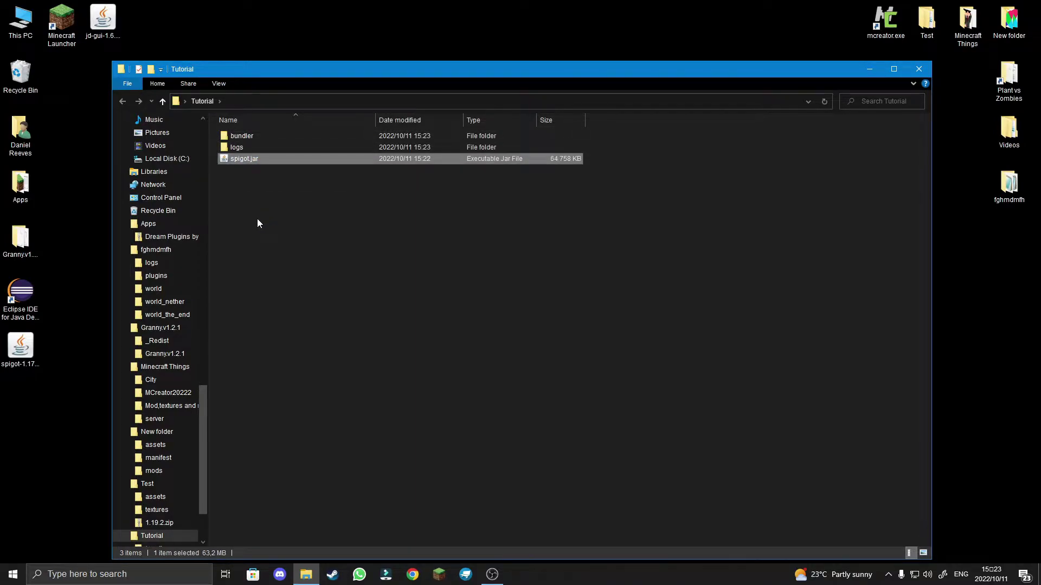
# - Look inside the generated logs and bundler folders, returning to the Tutorial folder
pyautogui.click(236, 147)
pyautogui.doubleClick(236, 147)
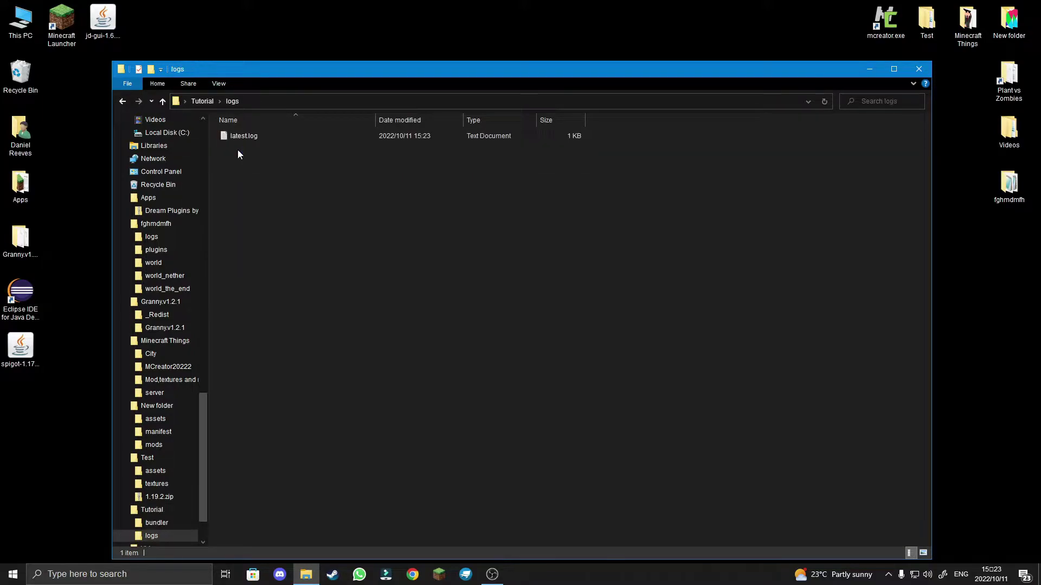
pyautogui.click(123, 101)
pyautogui.doubleClick(238, 135)
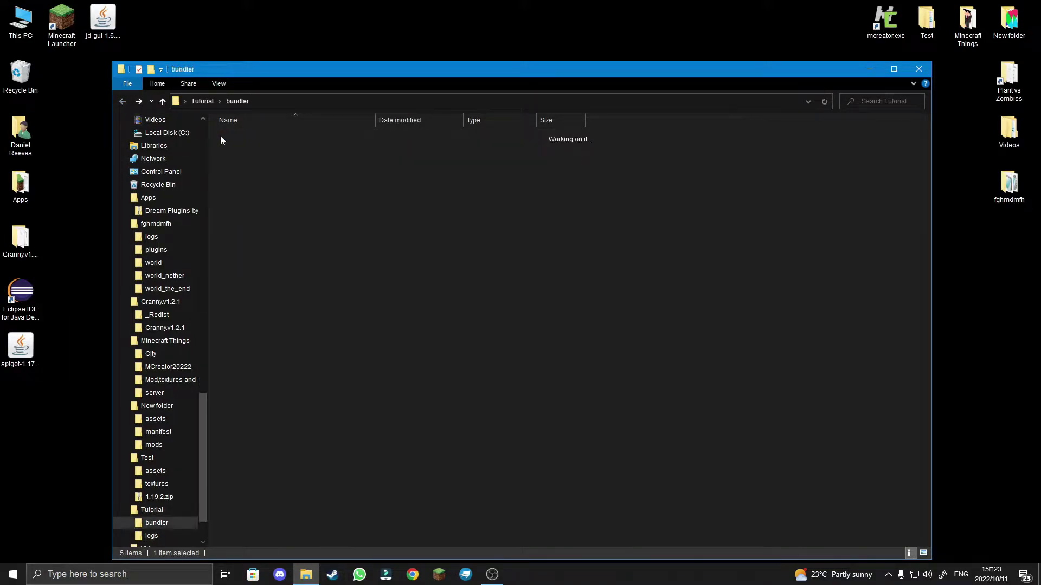
pyautogui.click(126, 103)
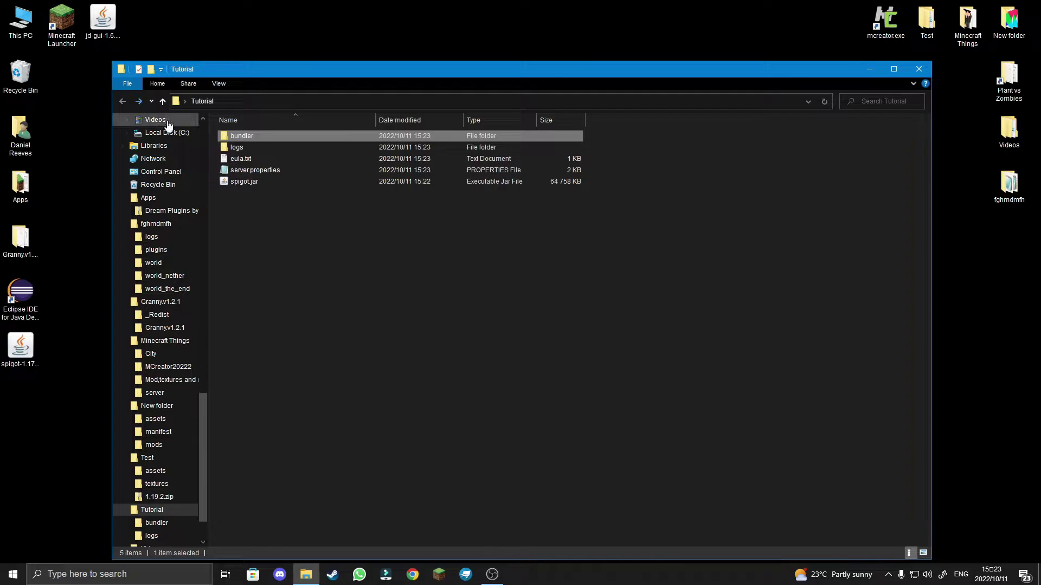
# - Set eula=true in eula.txt, then save and close the file
pyautogui.doubleClick(242, 159)
pyautogui.moveTo(387, 146); pyautogui.dragTo(374, 148)
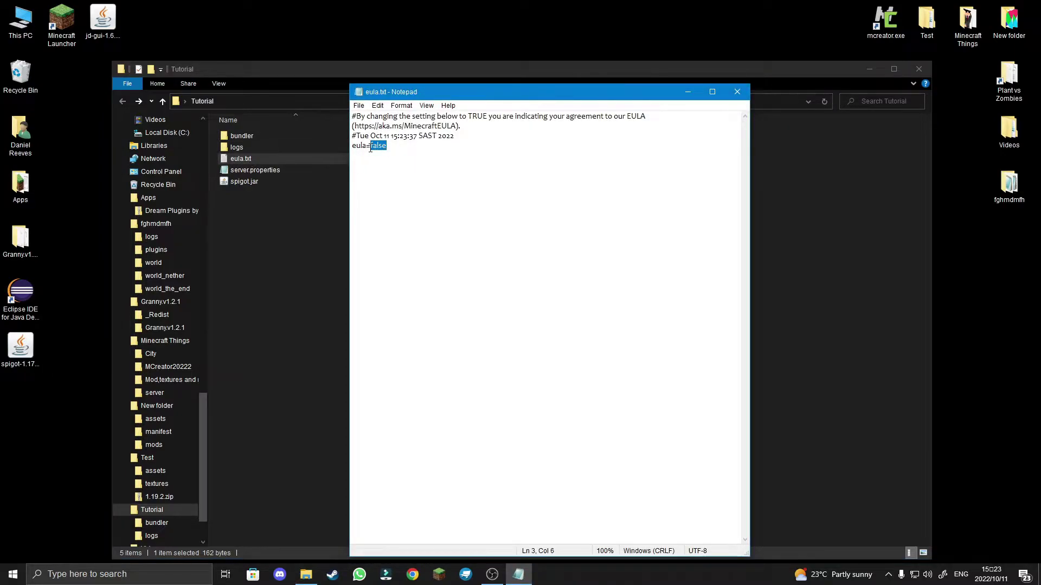
pyautogui.write('true')
pyautogui.click(736, 92)
pyautogui.click(486, 292)
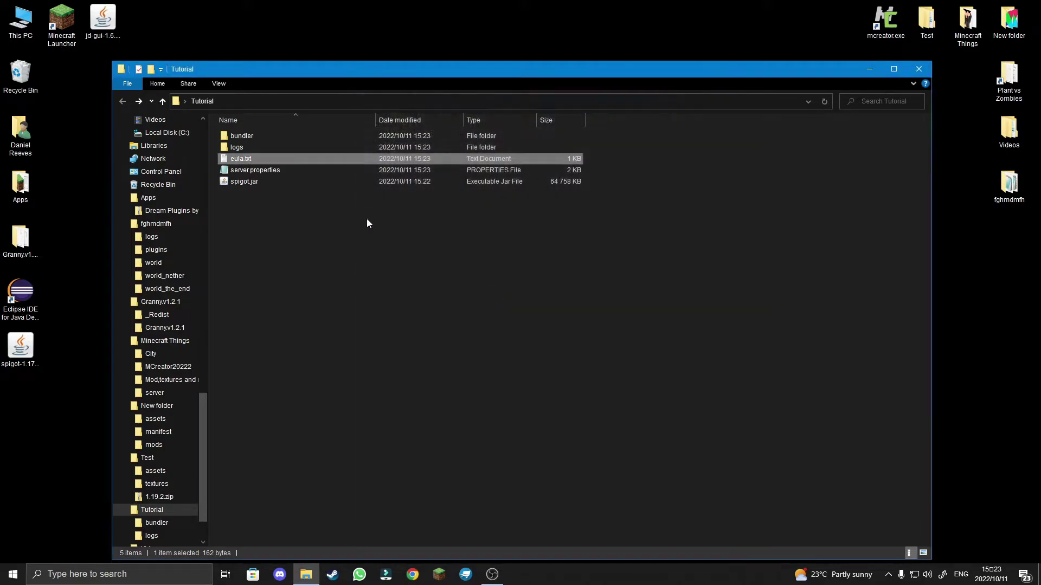
# - In server.properties, set gamemode to creative and enable-command-block to true
pyautogui.doubleClick(269, 172)
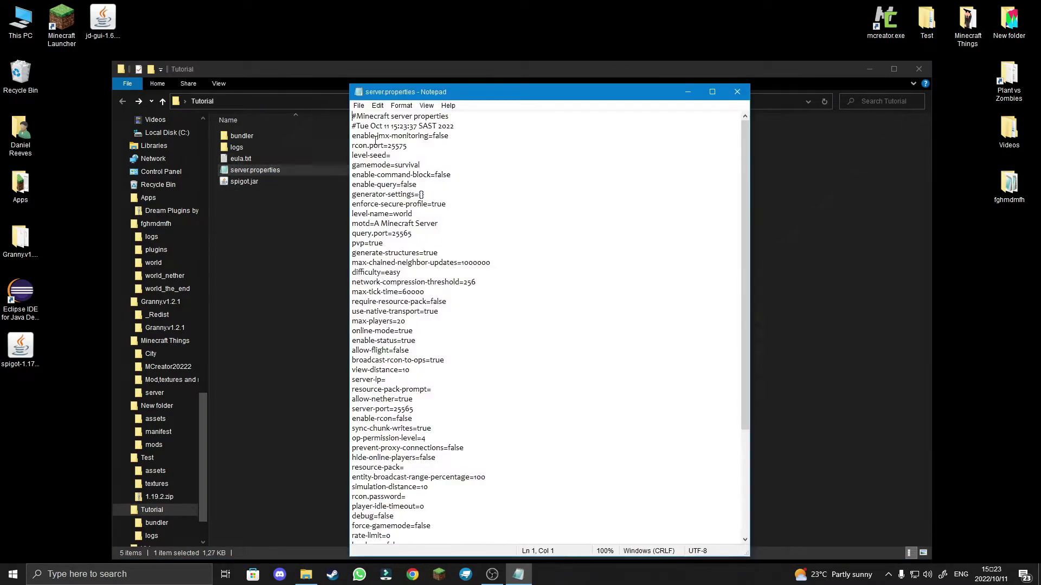
pyautogui.moveTo(485, 92); pyautogui.dragTo(492, 64)
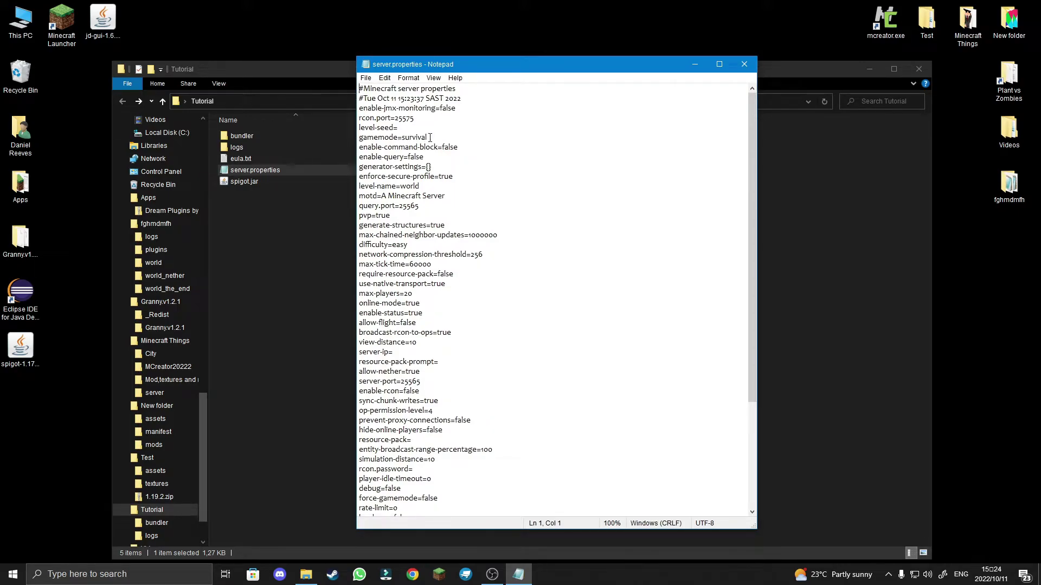
pyautogui.moveTo(430, 138); pyautogui.dragTo(412, 138)
pyautogui.write('g')
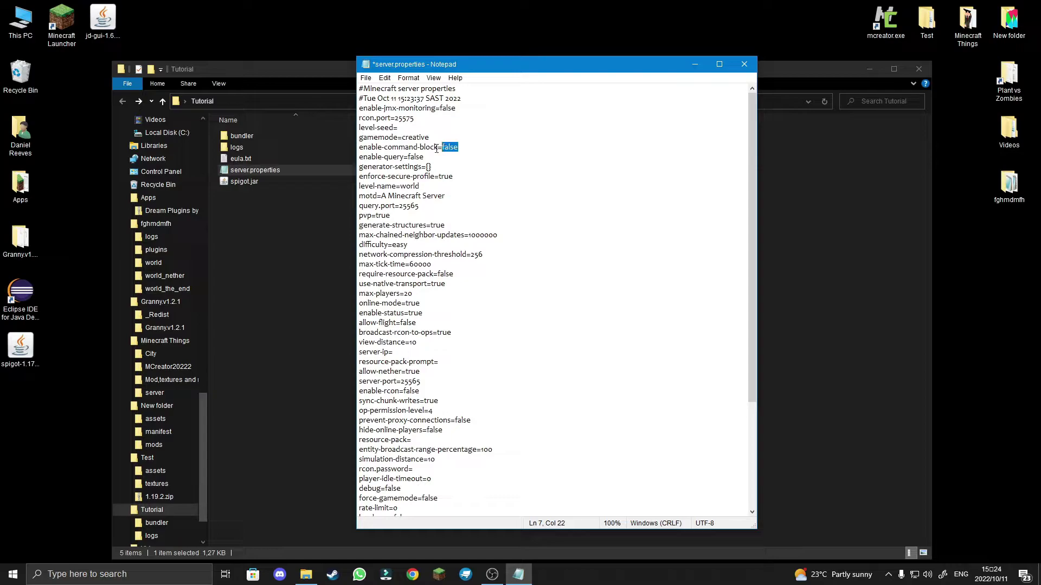
pyautogui.write('tru')
# - Set the motd in server.properties to "Tutorial Server", and save and close the file
pyautogui.moveTo(448, 197); pyautogui.dragTo(383, 198)
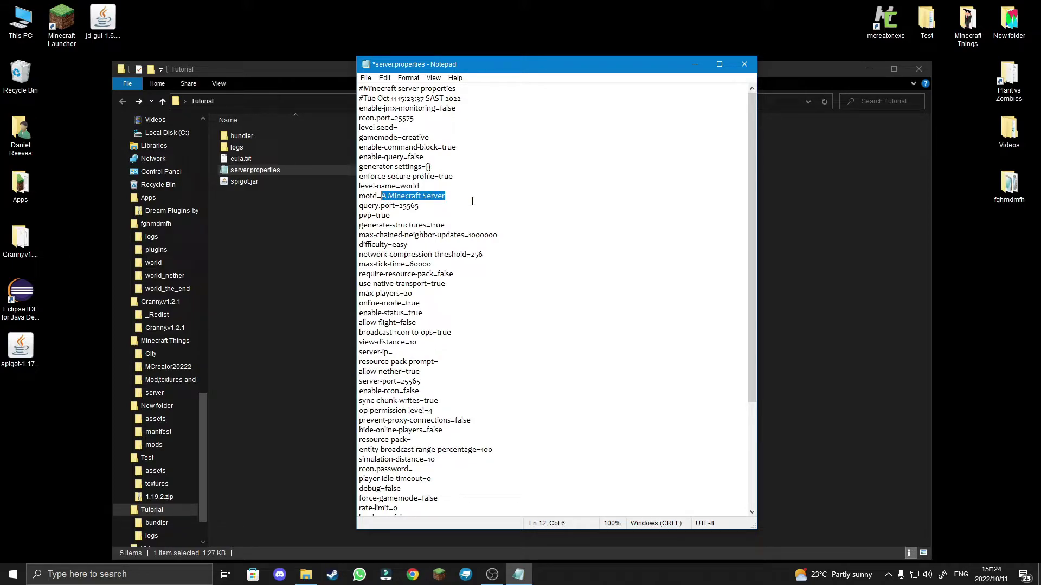
pyautogui.write('Tutorial')
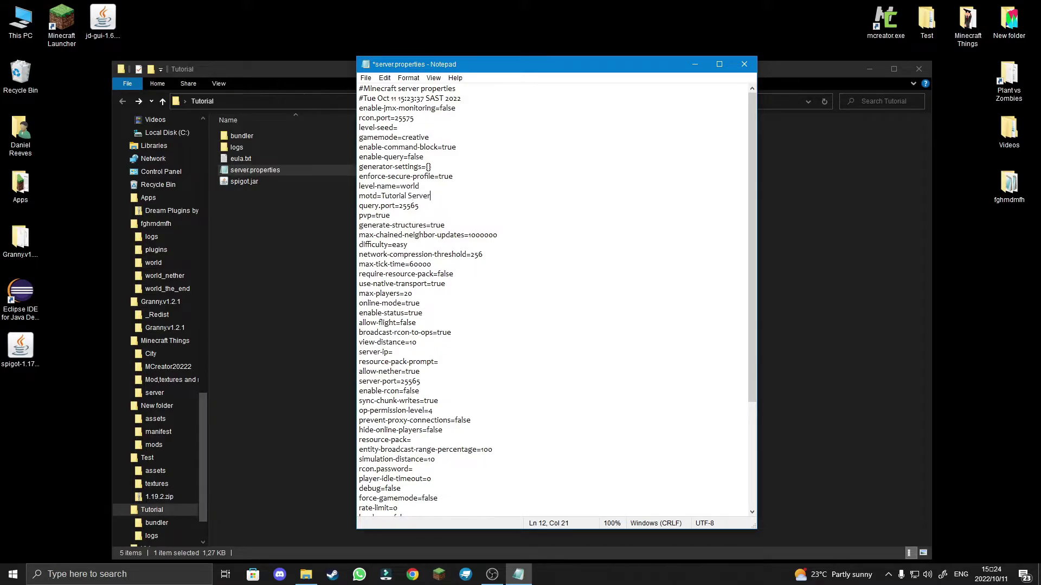
pyautogui.click(744, 64)
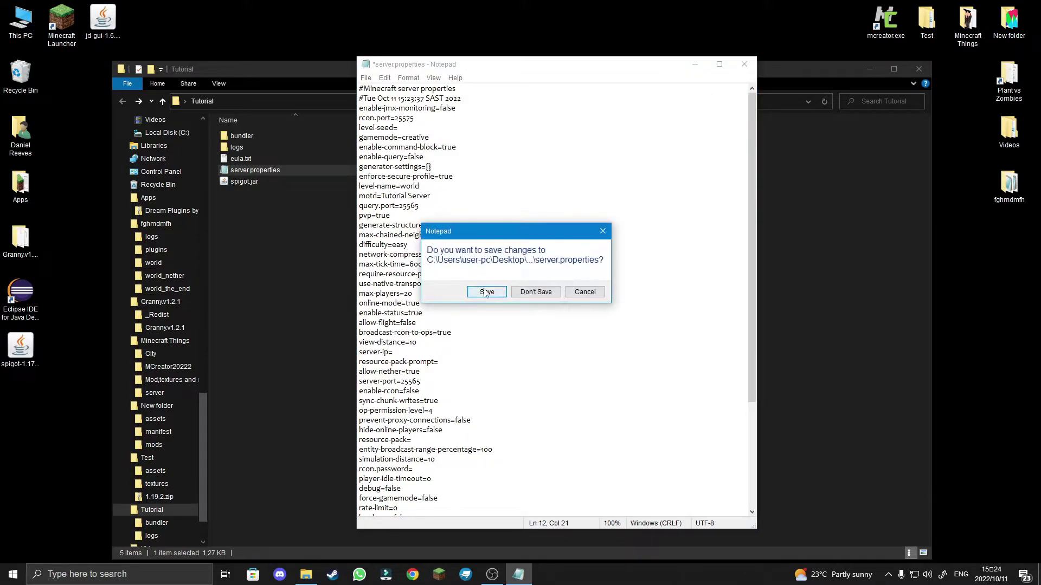
pyautogui.click(484, 291)
# - Run spigot.jar again to start the server, and check the contents of the generated world folder
pyautogui.click(246, 182)
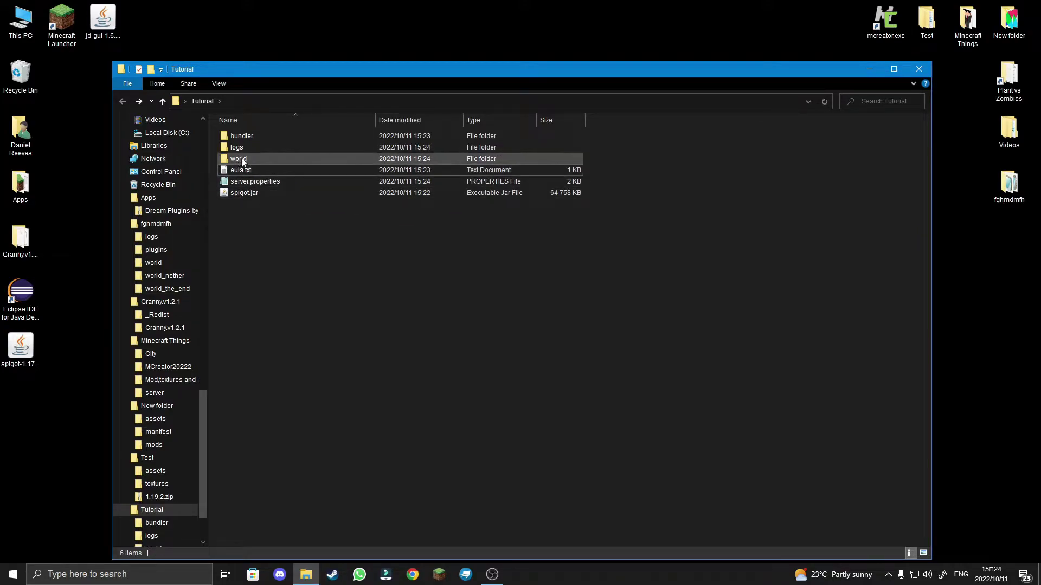
pyautogui.doubleClick(246, 158)
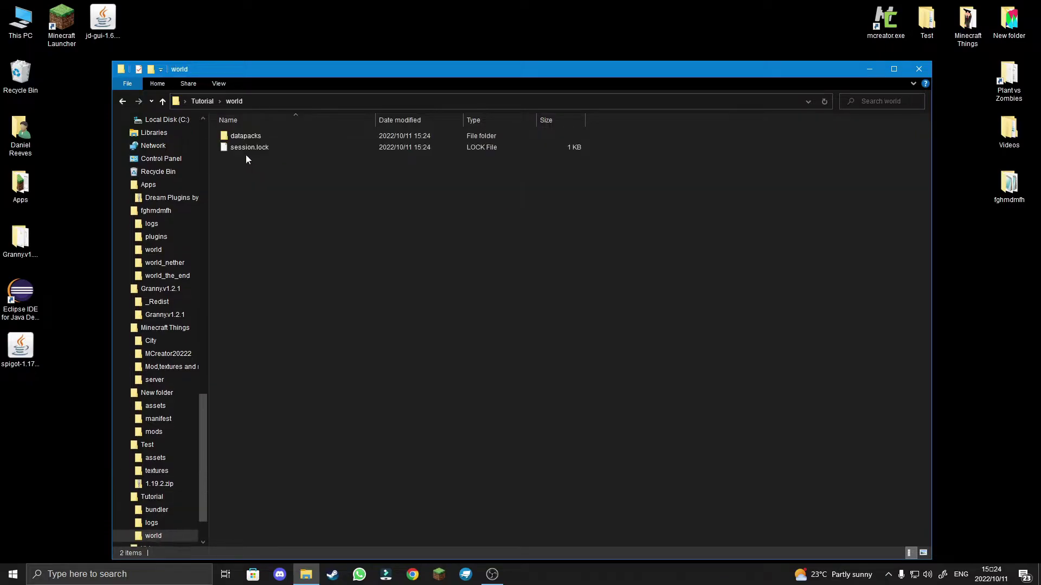
pyautogui.click(122, 102)
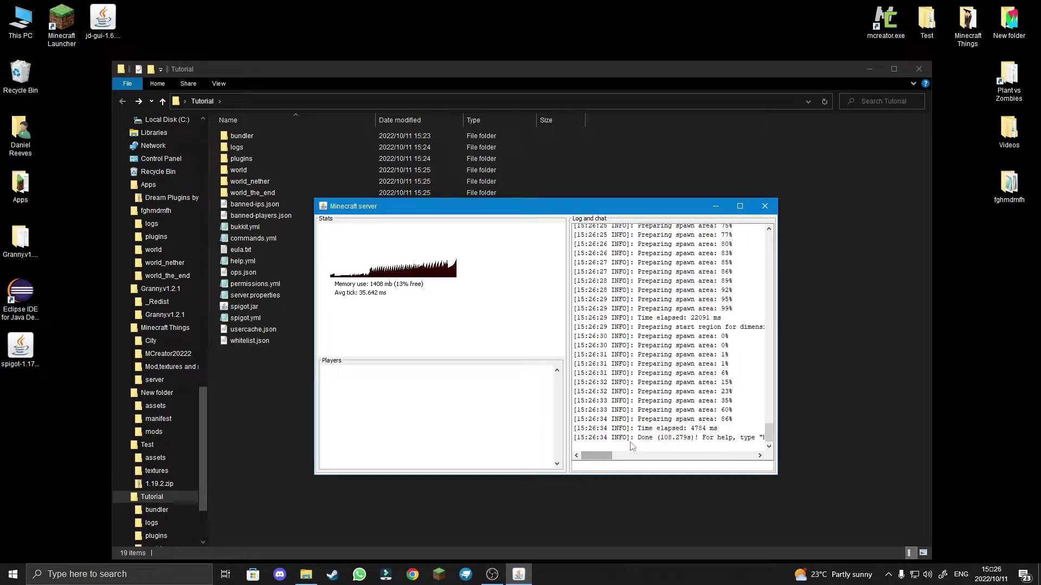
# - Clear the server and folder windows away, and launch Minecraft Java Edition with the OptiFine 1.19.2 installation from Minecraft Launcher
pyautogui.click(716, 206)
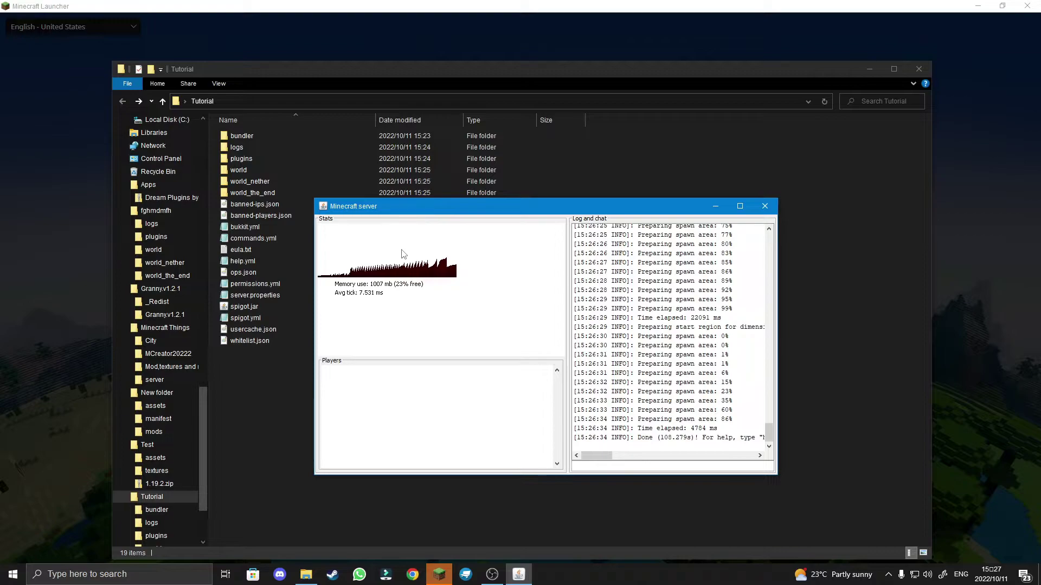
pyautogui.click(715, 206)
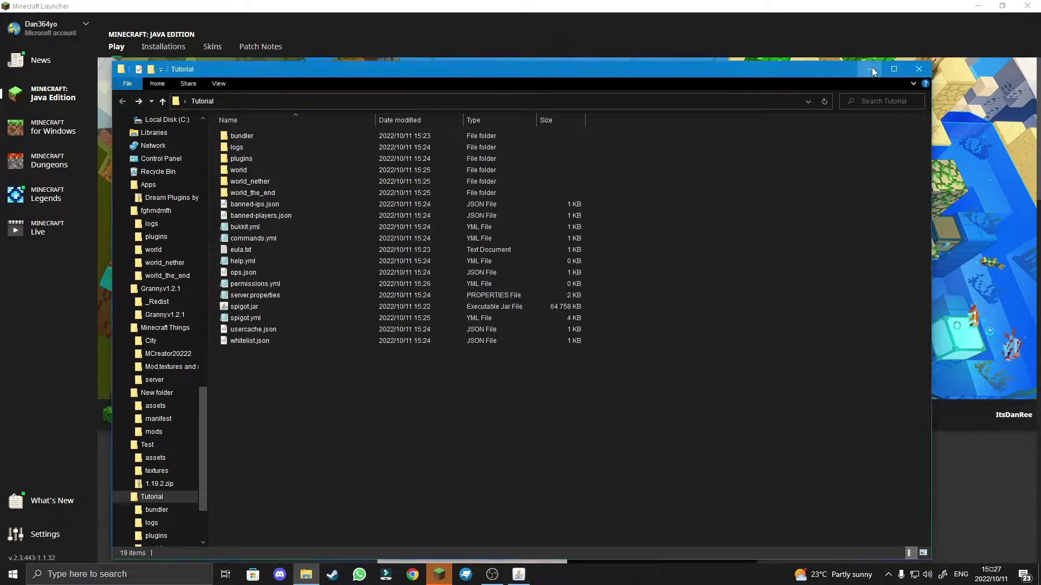
pyautogui.click(869, 69)
pyautogui.click(136, 411)
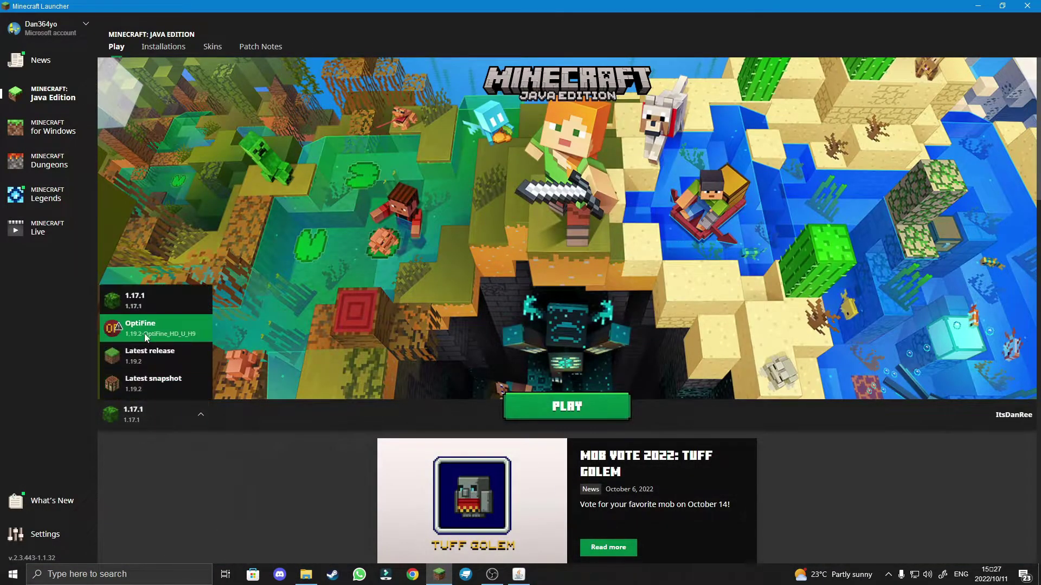
pyautogui.click(140, 339)
pyautogui.click(141, 415)
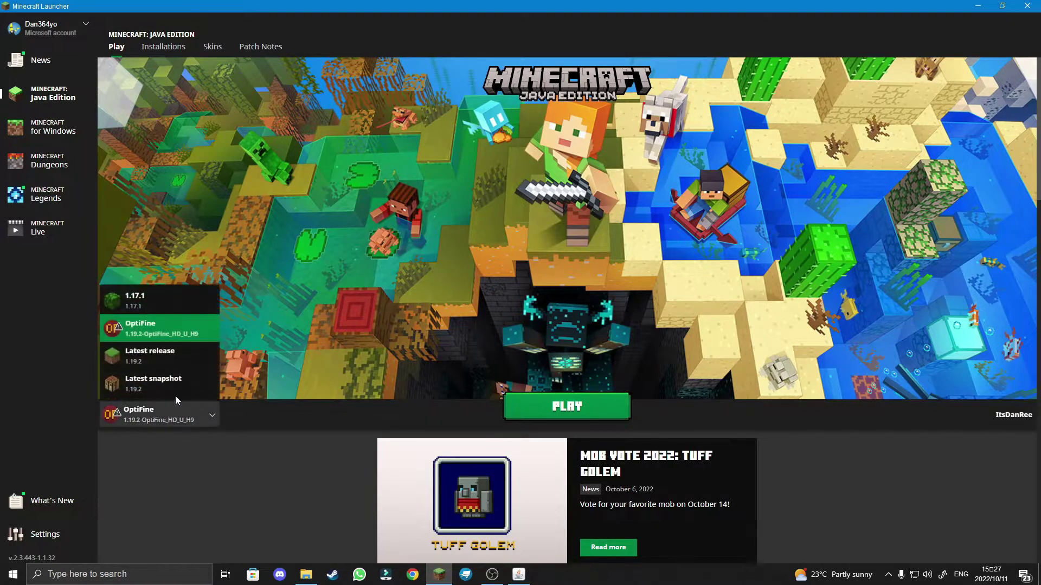
pyautogui.click(566, 407)
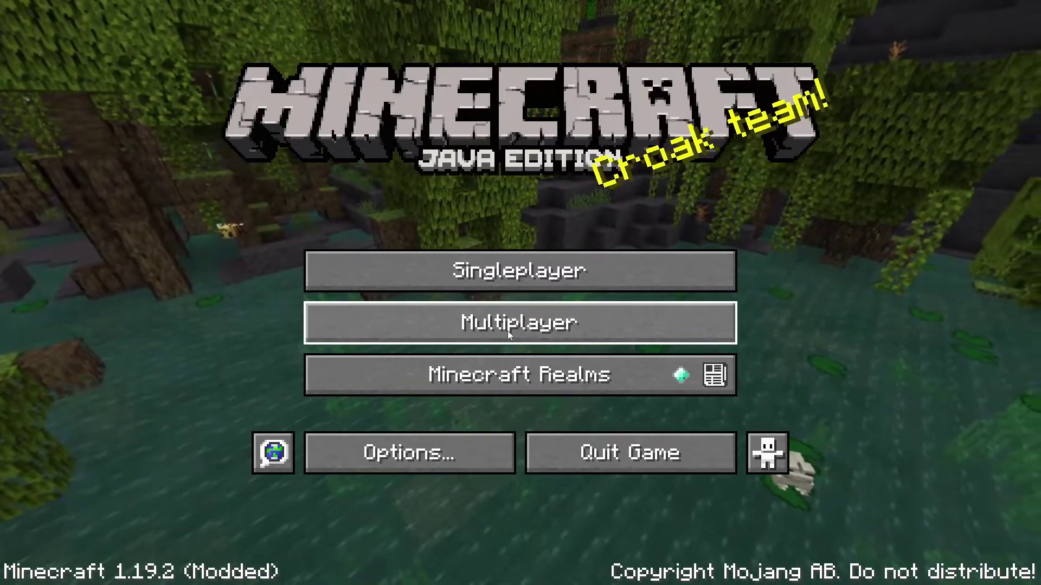
# - In multiplayer, check the address in the Tutorial Server entry's info without changing it, and join that server
pyautogui.click(507, 331)
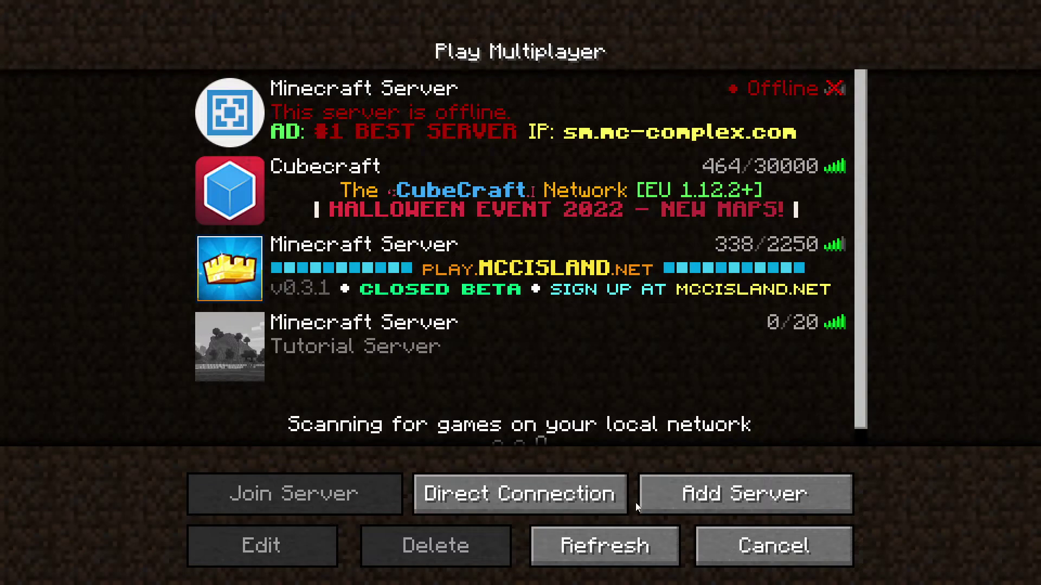
pyautogui.click(297, 341)
pyautogui.click(272, 545)
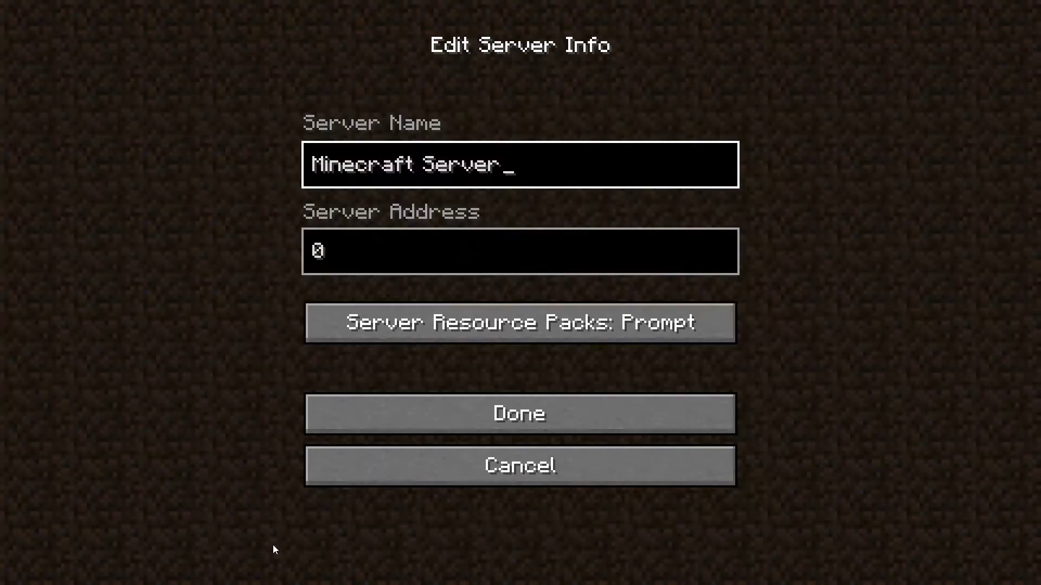
pyautogui.click(358, 255)
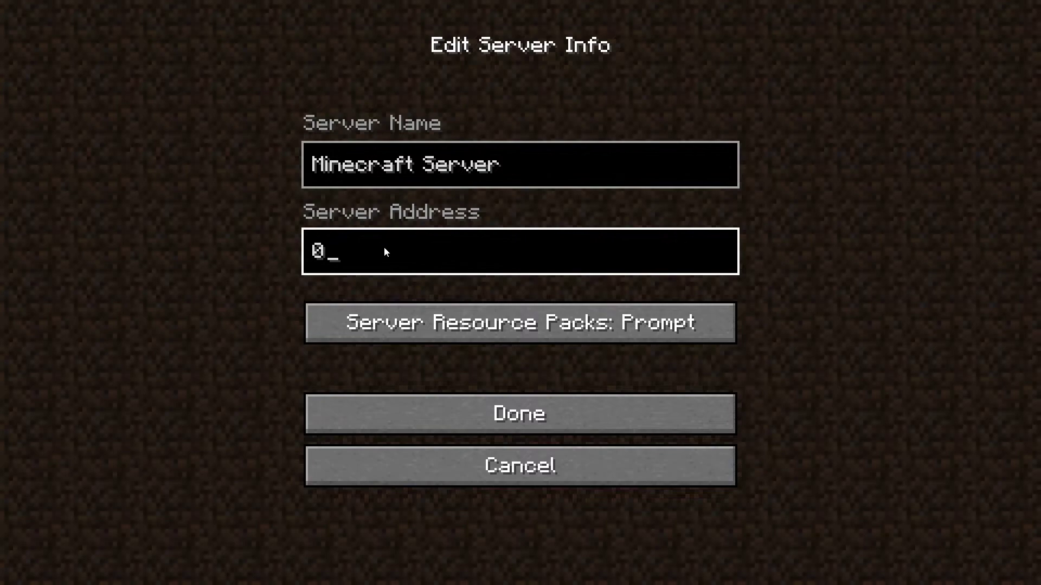
pyautogui.click(541, 461)
pyautogui.doubleClick(245, 358)
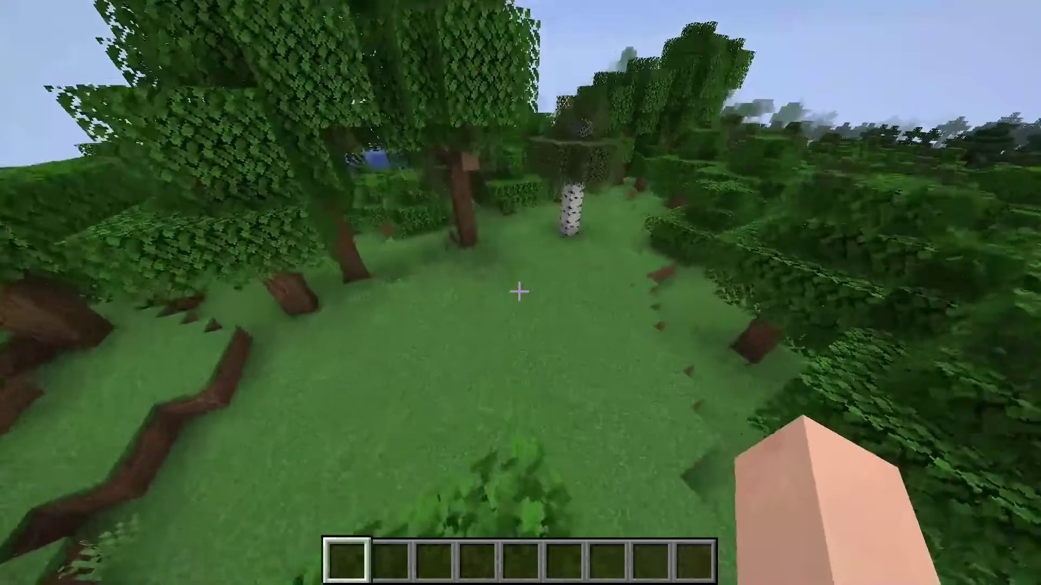
# - Look through the creative Building Blocks inventory, fly above the forest, and switch the camera to third-person view
pyautogui.press('e')
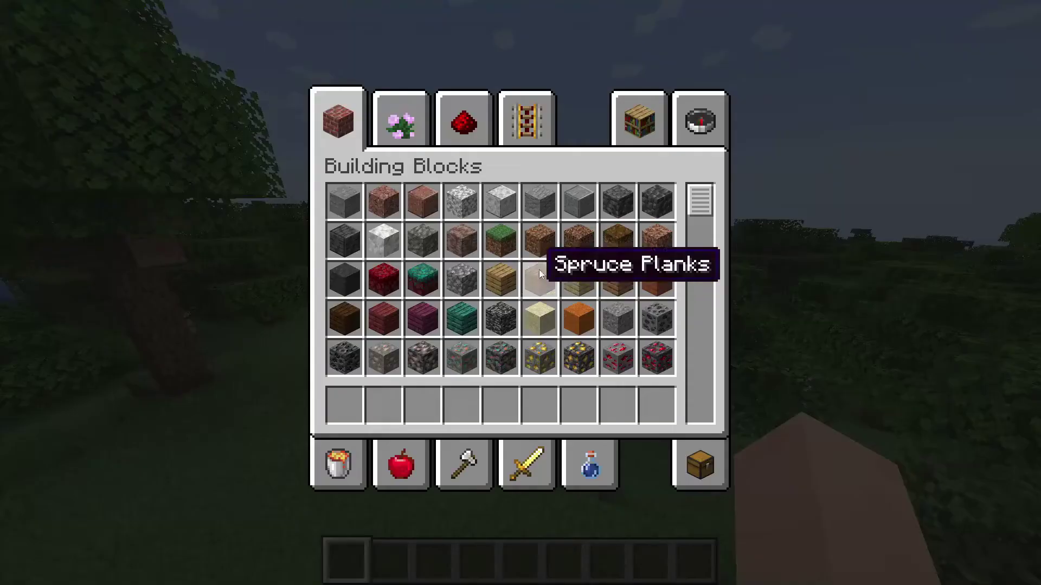
pyautogui.scroll(-20, 559, 265)
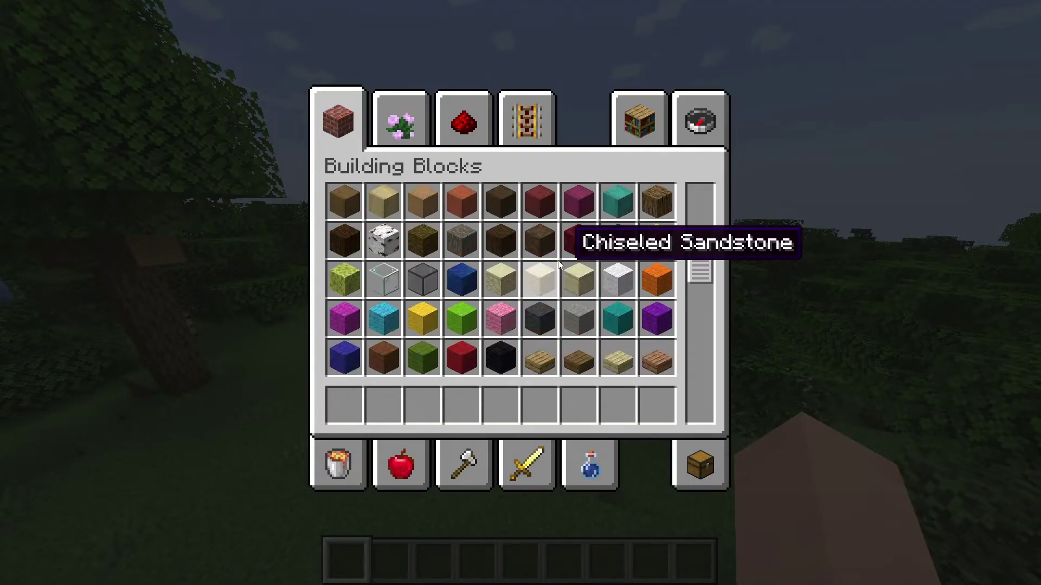
pyautogui.scroll(-10, 558, 264)
pyautogui.press('e')
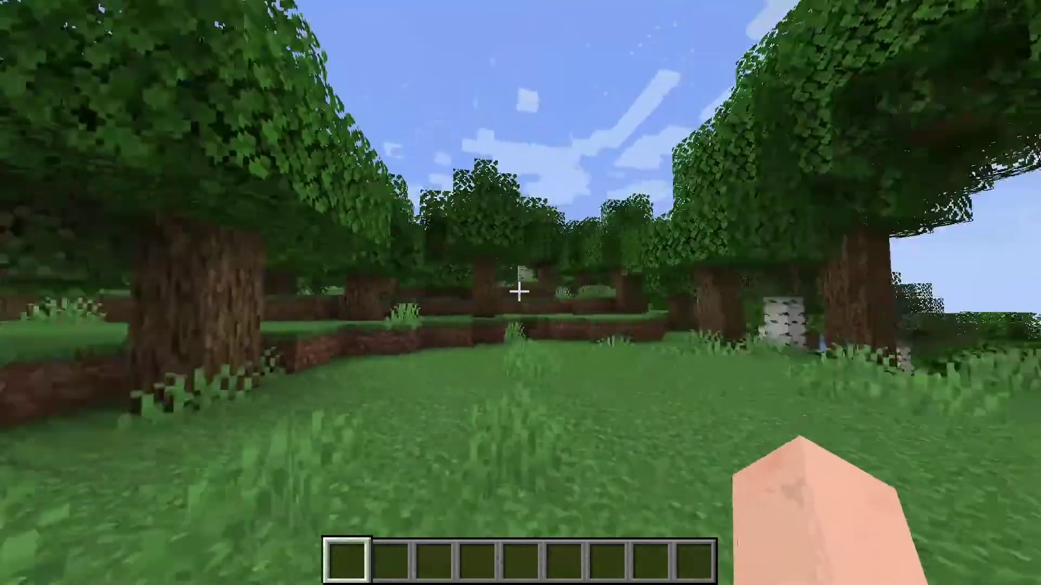
pyautogui.press('space')
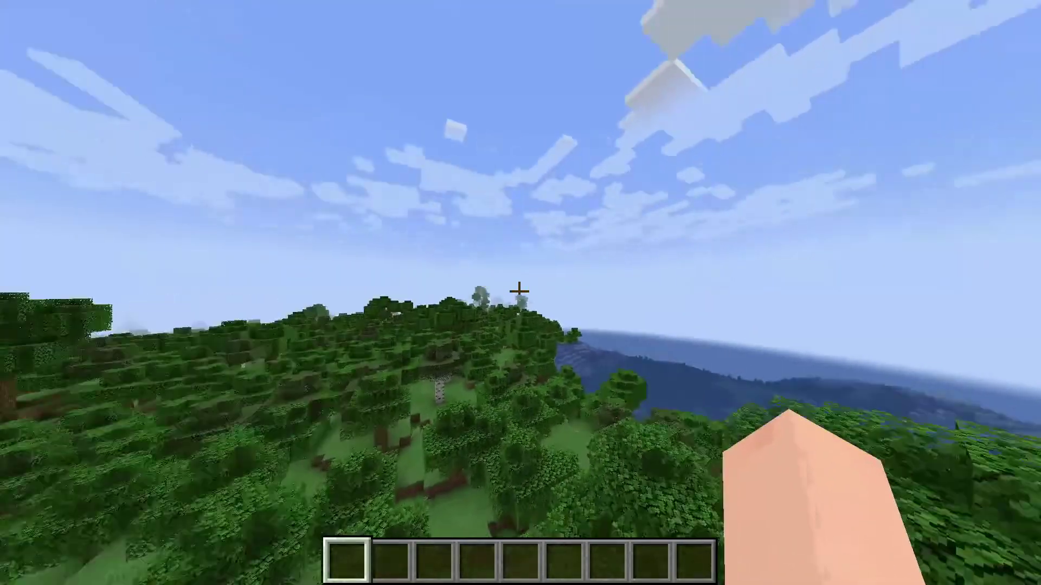
pyautogui.press('F5')
pyautogui.press('F5')
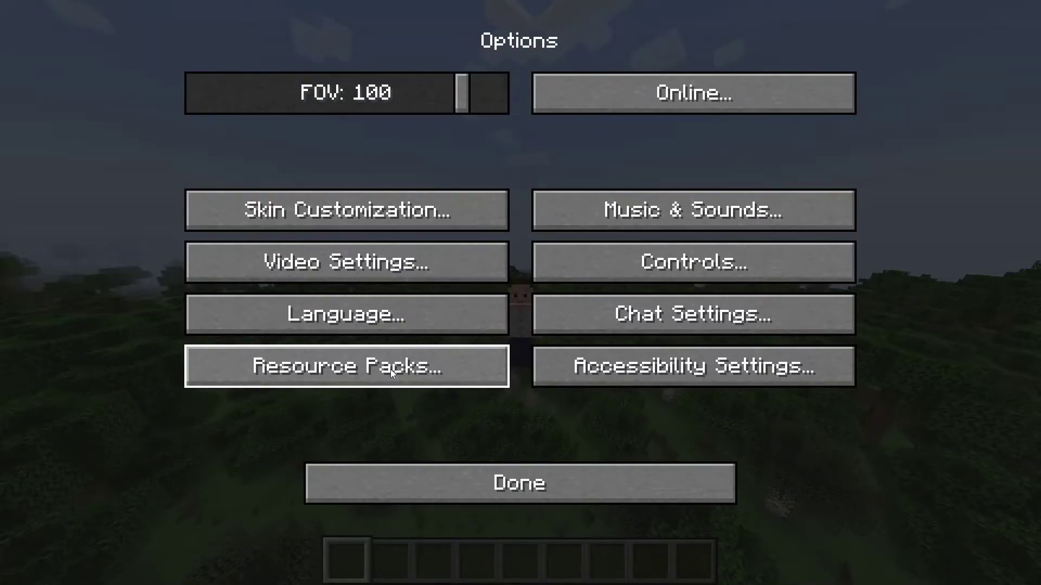
# - Reach the .minecraft saves folder by way of the game's resource packs folder, and copy the Overweight world folder
pyautogui.click(390, 369)
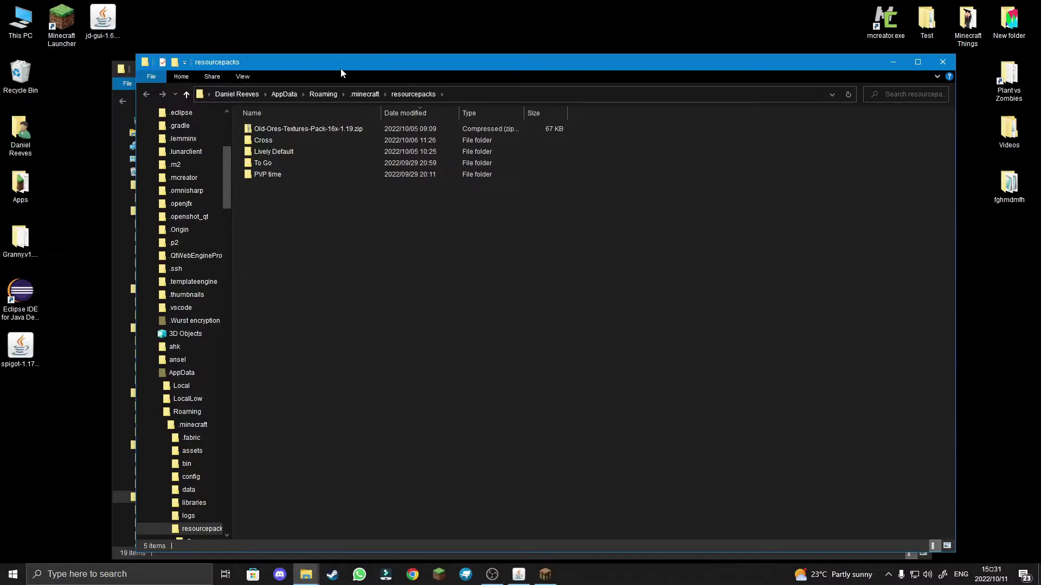
pyautogui.click(364, 94)
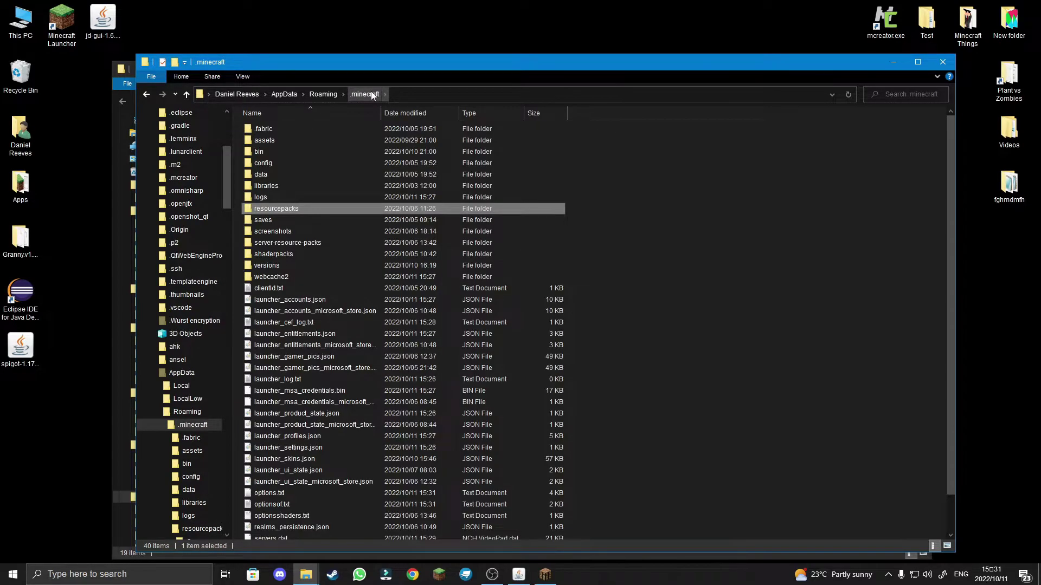
pyautogui.doubleClick(275, 219)
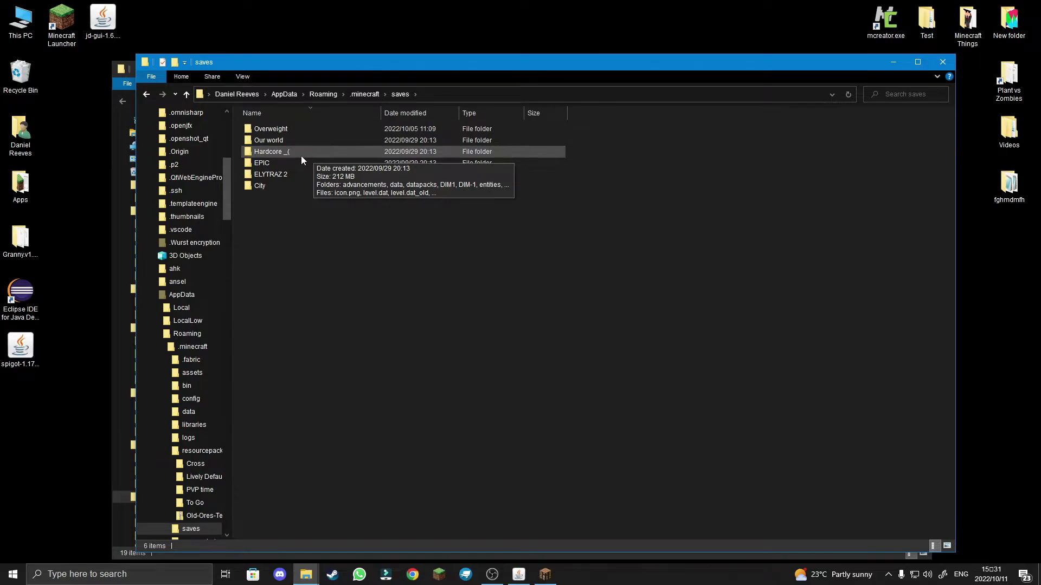
pyautogui.click(309, 128)
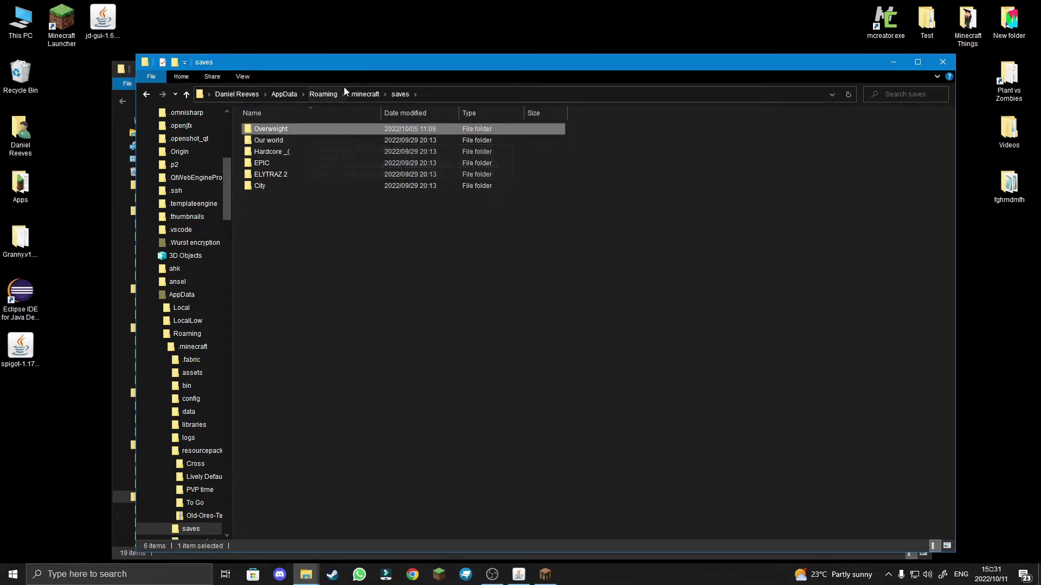
pyautogui.rightClick(270, 129)
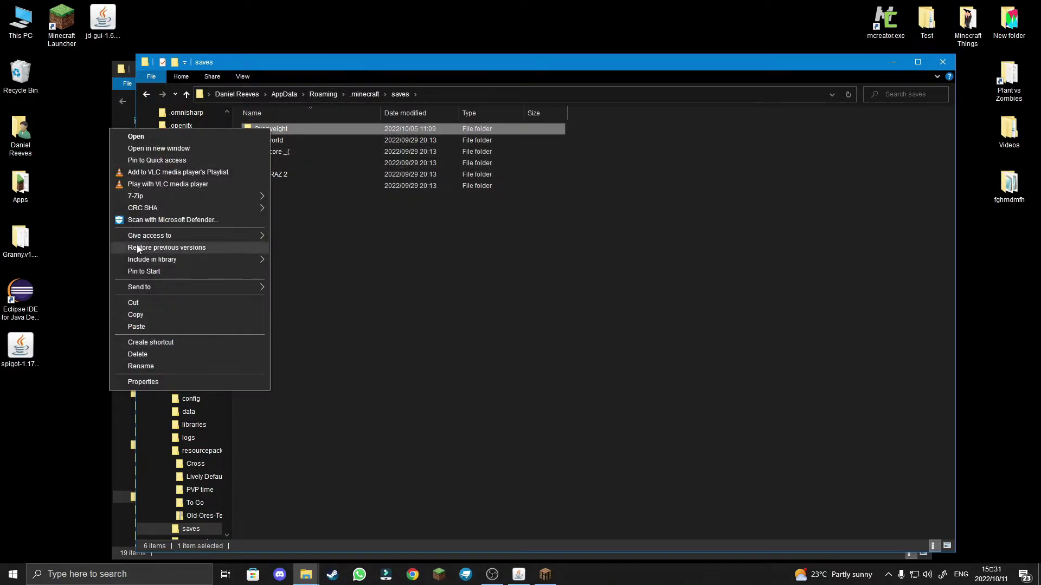
pyautogui.click(139, 314)
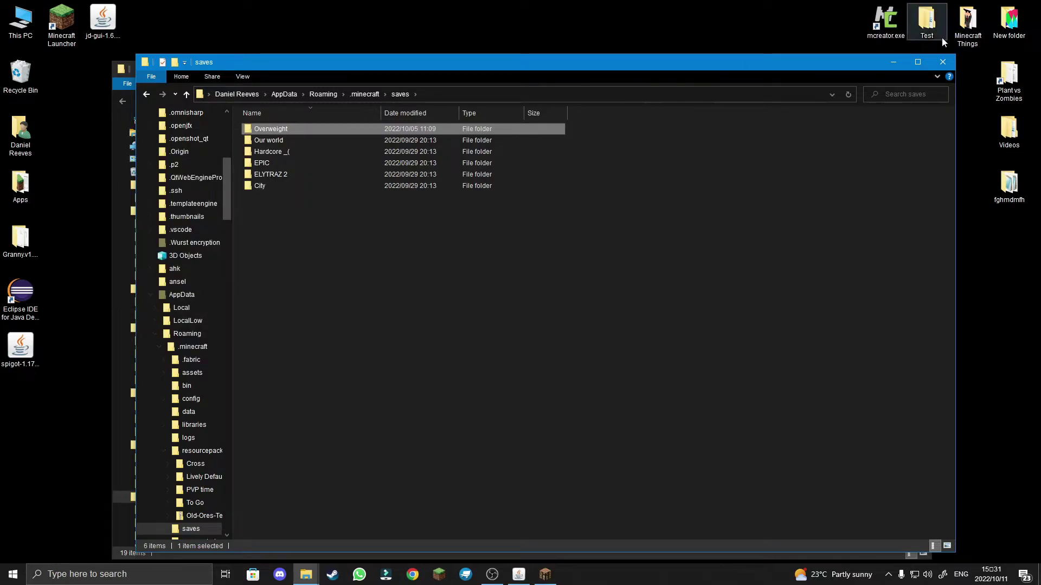
# - Paste the copied Overweight folder onto the desktop and rename it to world
pyautogui.click(943, 63)
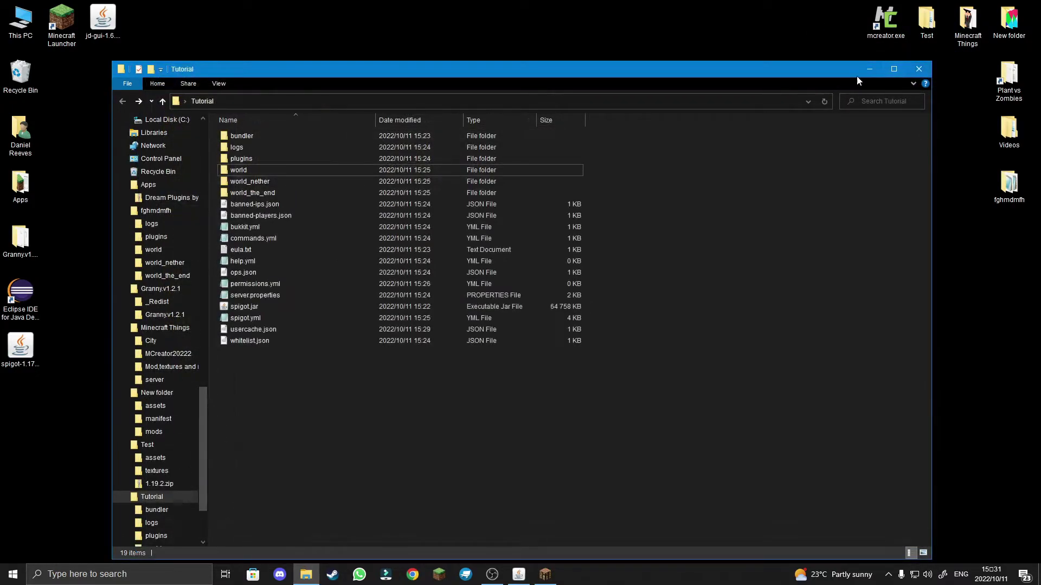
pyautogui.click(868, 70)
pyautogui.rightClick(199, 144)
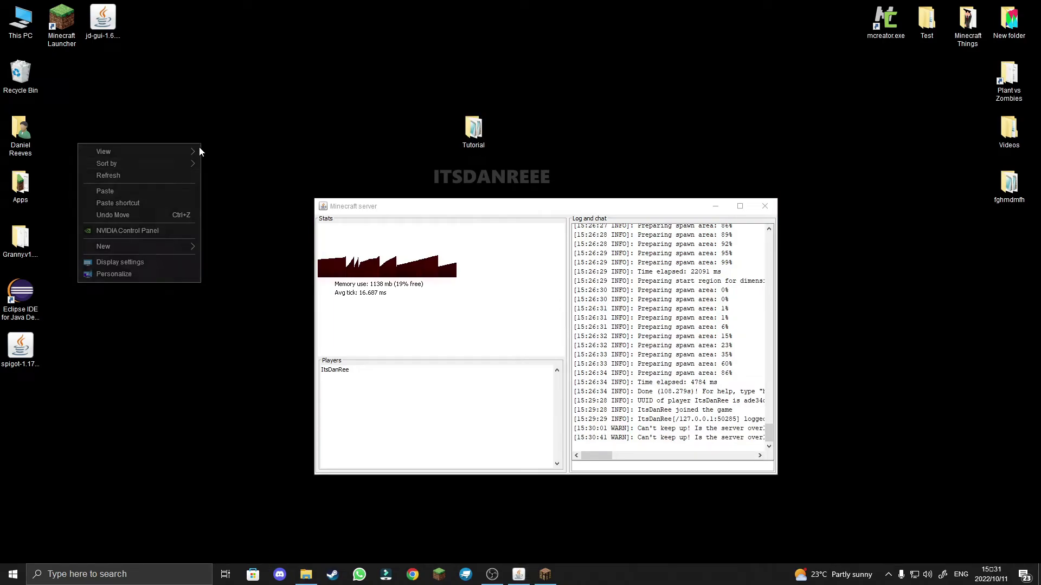
pyautogui.click(116, 191)
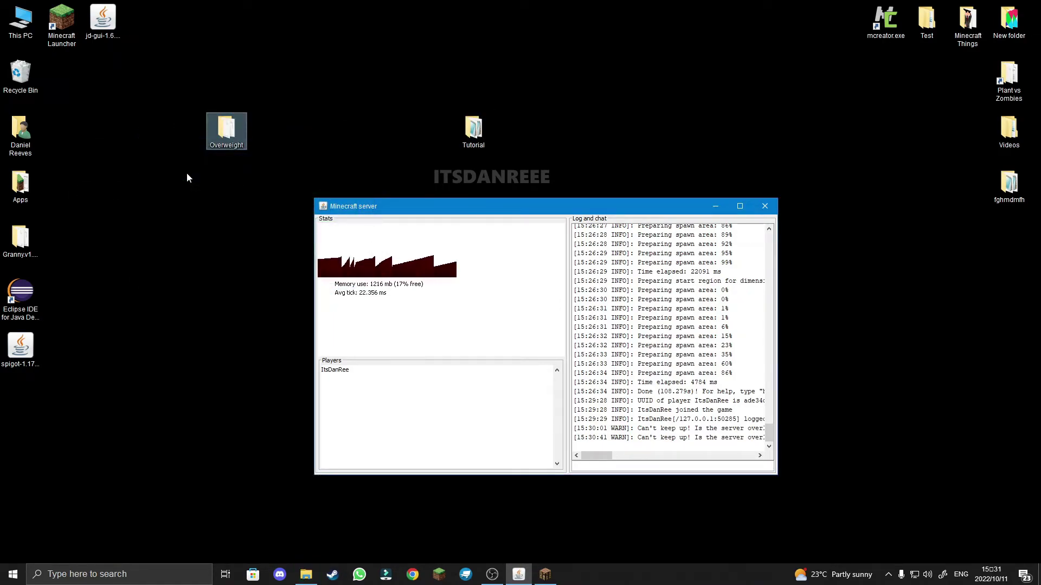
pyautogui.rightClick(230, 129)
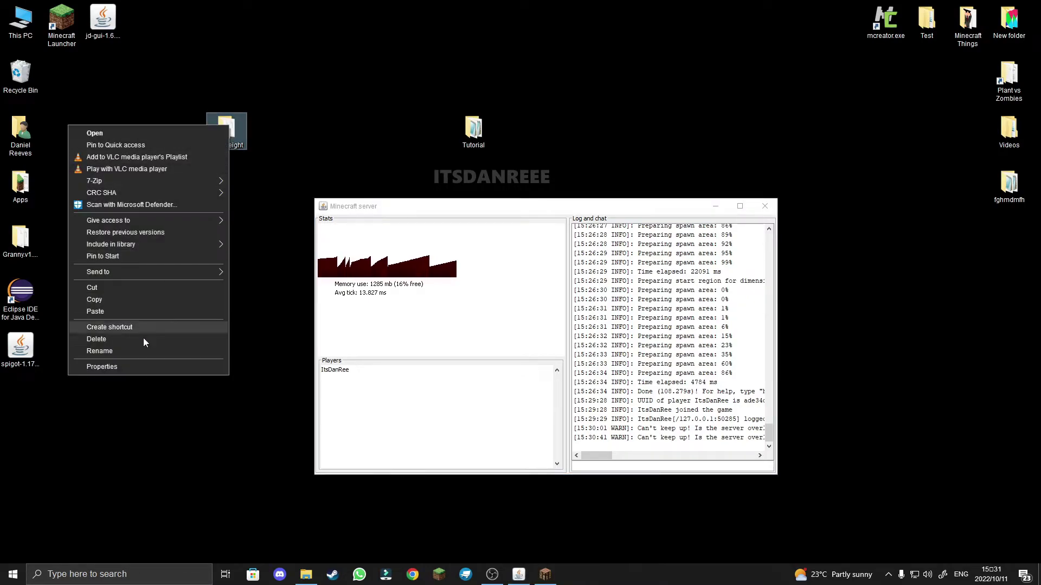
pyautogui.click(134, 349)
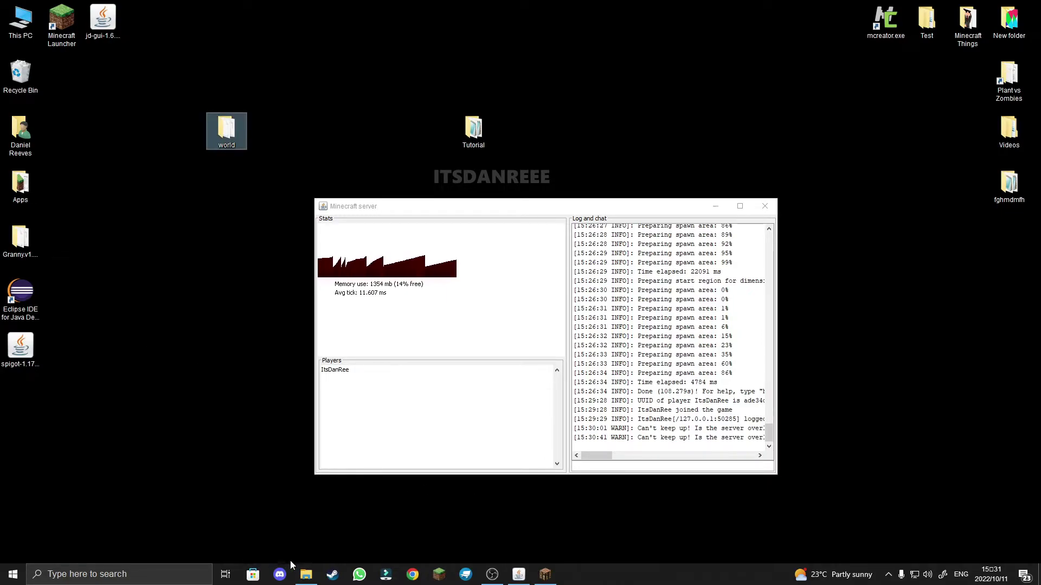
pyautogui.click(306, 574)
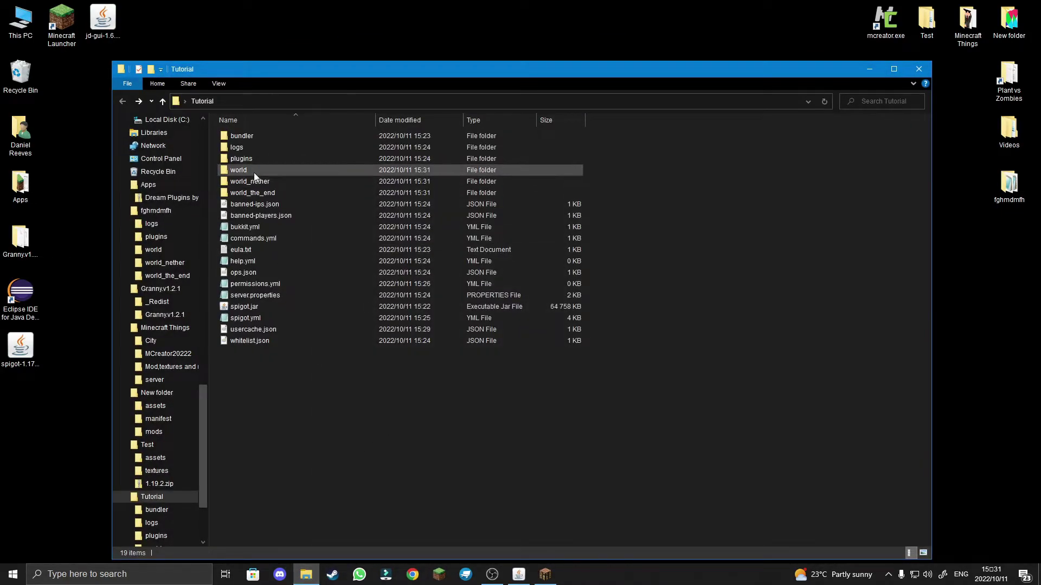
pyautogui.click(253, 172)
pyautogui.press('Delete')
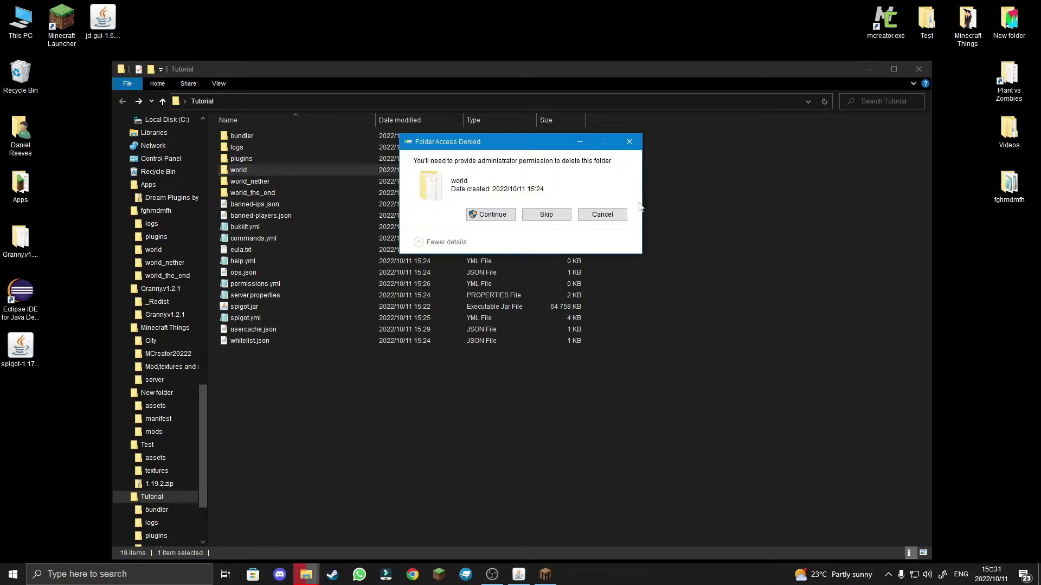
pyautogui.click(601, 214)
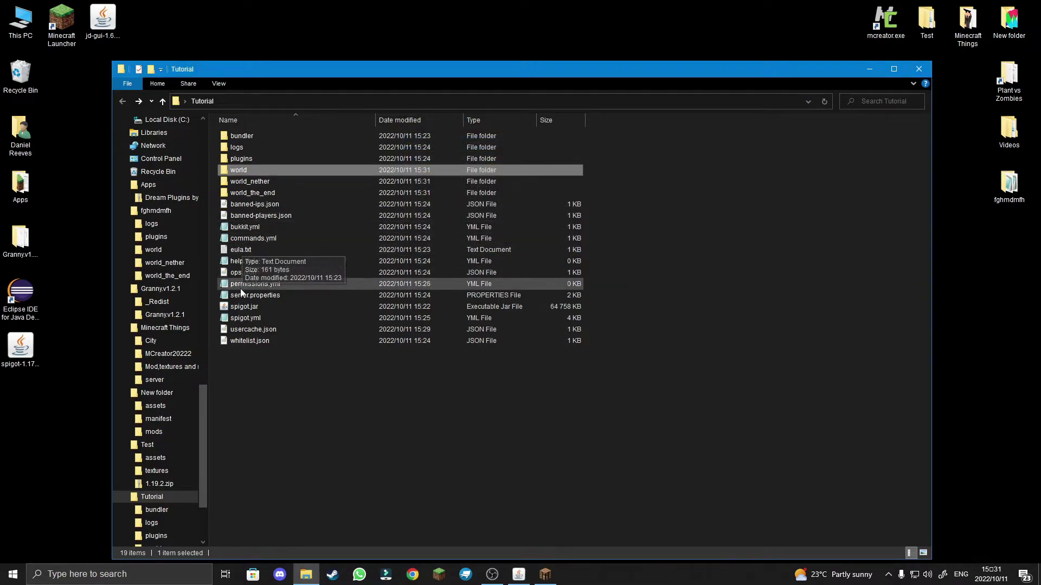
pyautogui.click(305, 574)
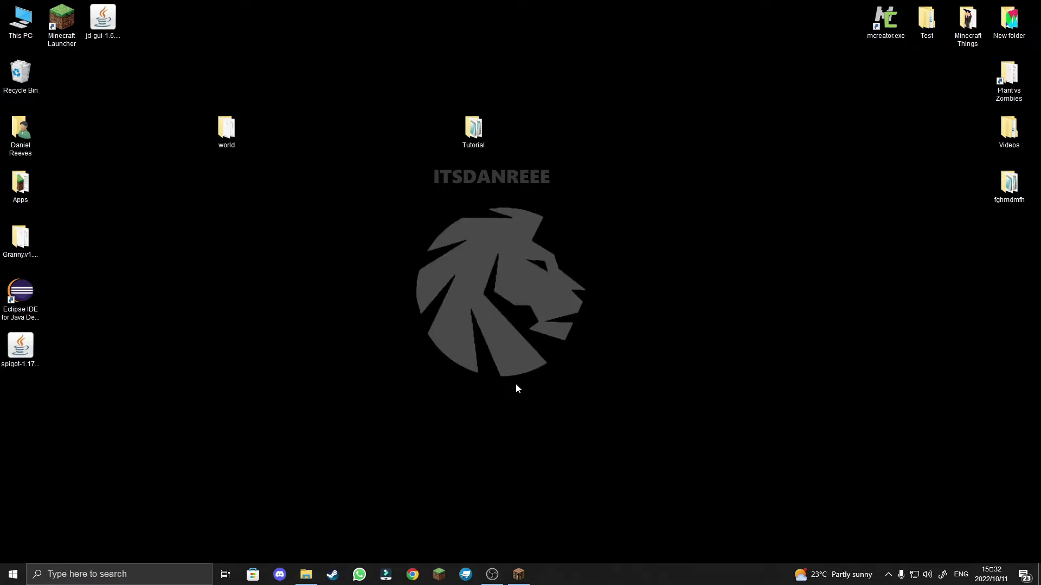
# - Open the Tutorial server folder beside the desktop's world folder, and delete the server's existing world folder
pyautogui.doubleClick(477, 137)
pyautogui.moveTo(419, 70); pyautogui.dragTo(568, 42)
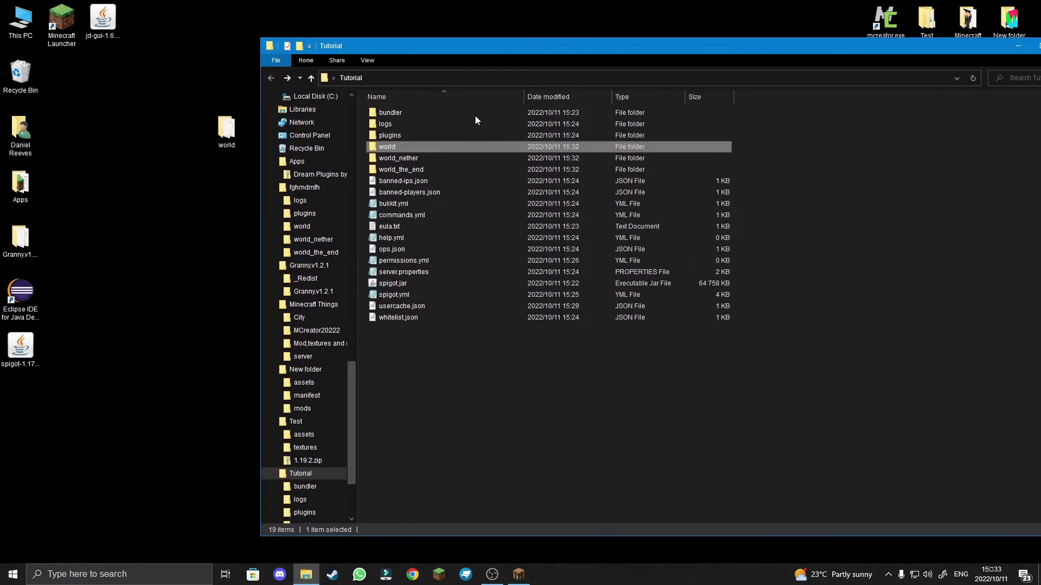
pyautogui.click(396, 146)
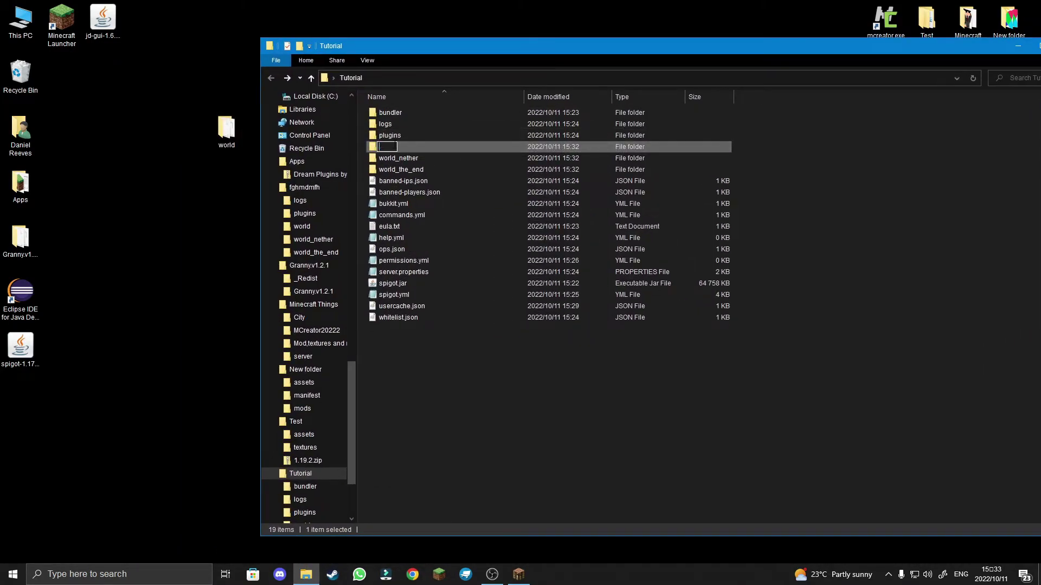
pyautogui.press('BackSpace')
pyautogui.press('Delete')
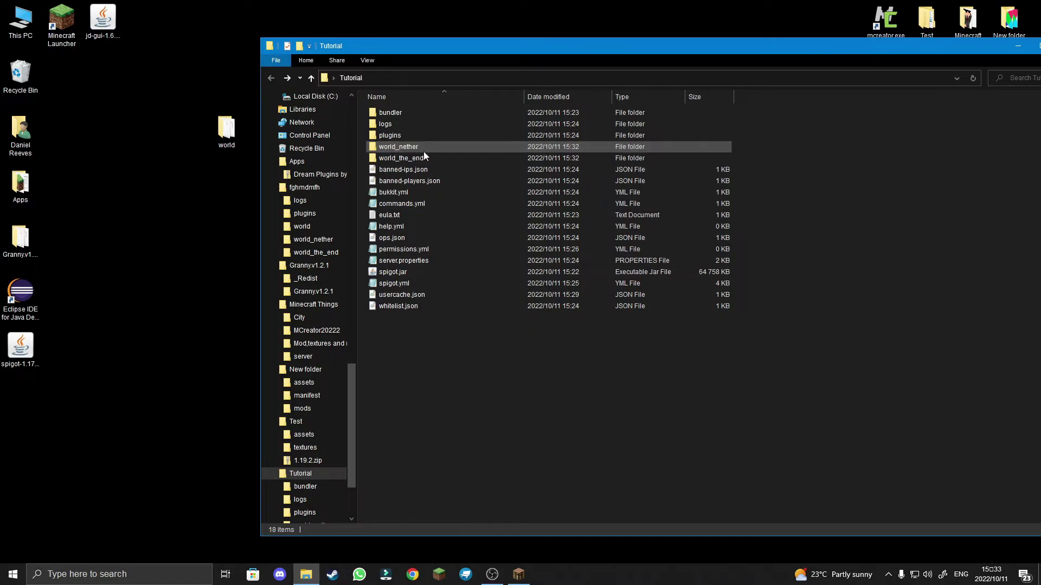
# - Move the desktop's world folder into the Tutorial folder, and run spigot.jar to start the server with it
pyautogui.moveTo(223, 138); pyautogui.dragTo(479, 356)
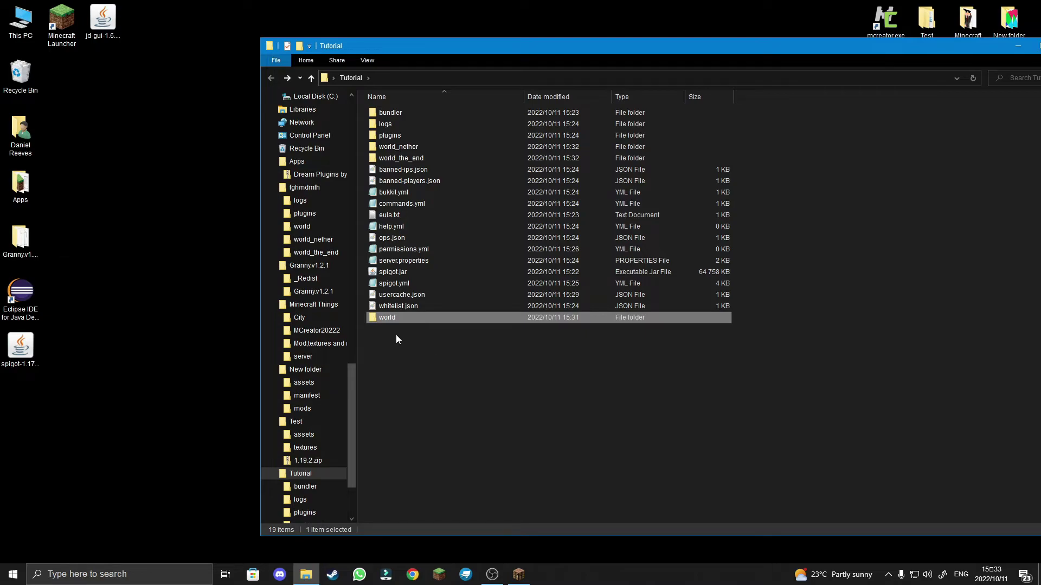
pyautogui.doubleClick(421, 274)
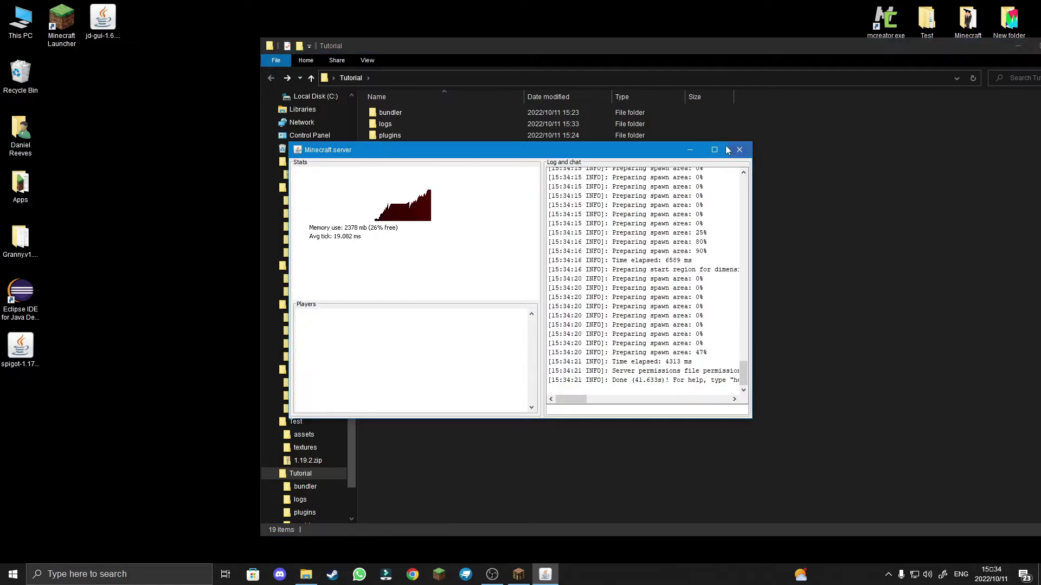
pyautogui.click(739, 150)
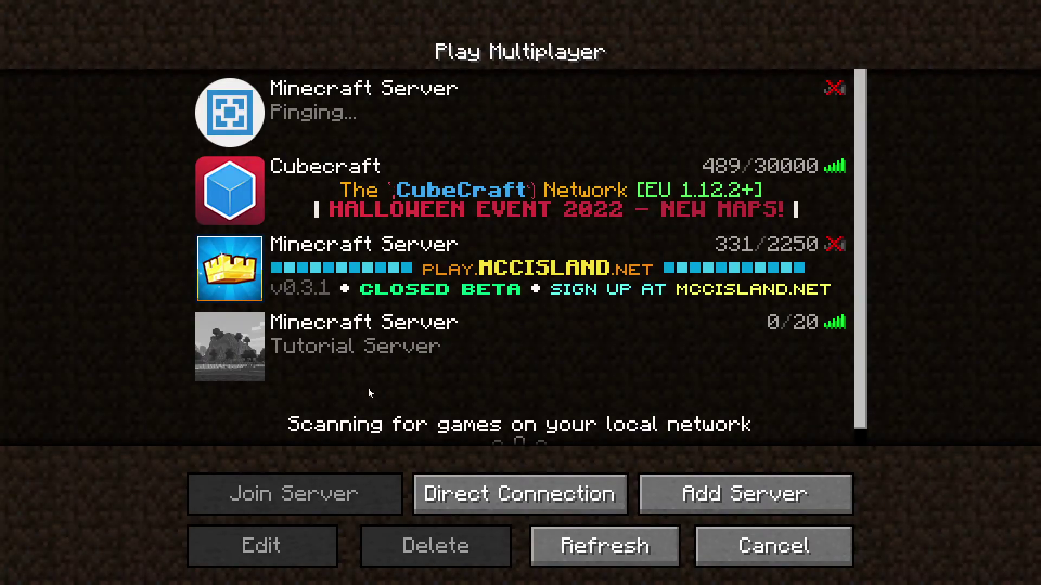
# - Join the Tutorial Server from the multiplayer list, and check the character's inventory with the empty eighth hotbar slot selected
pyautogui.click(238, 347)
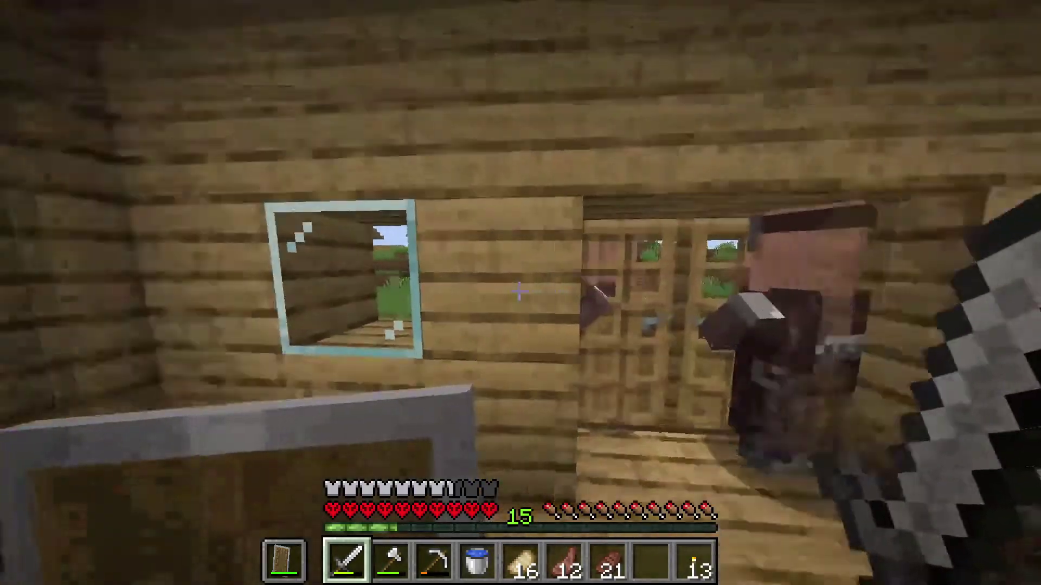
pyautogui.press('8')
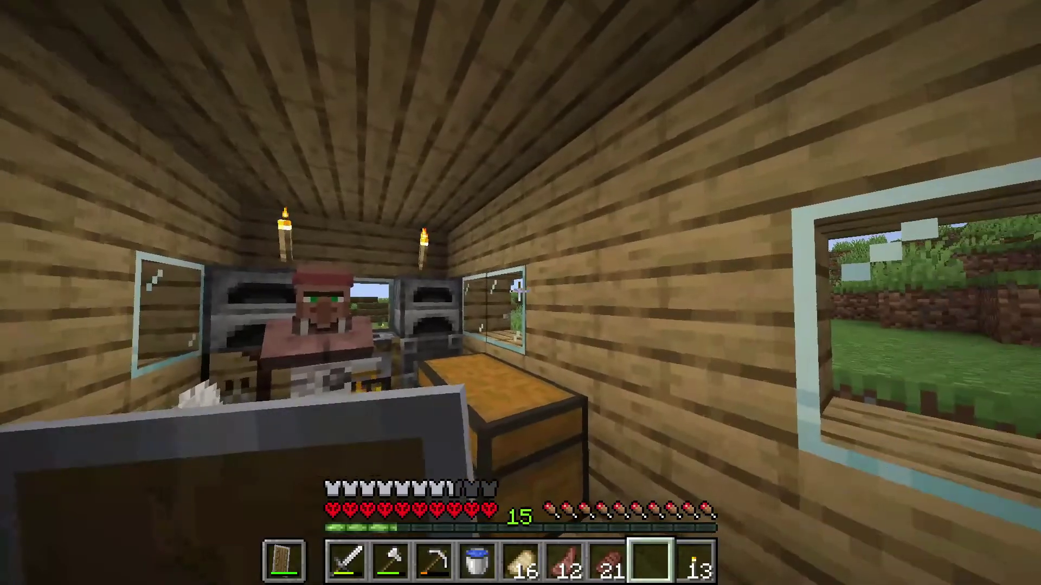
pyautogui.press('e')
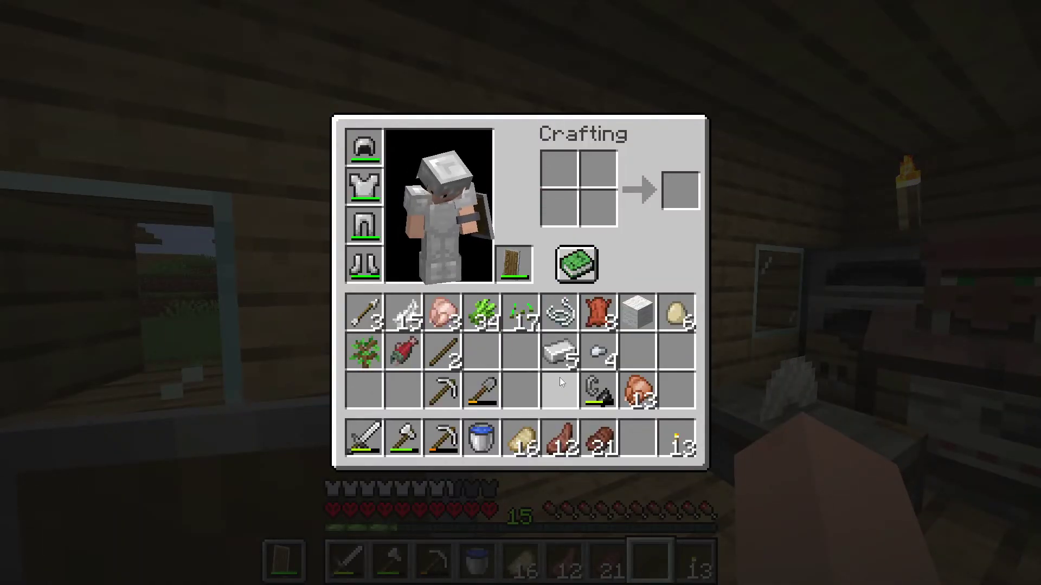
pyautogui.press('e')
# - Leave the house, walk to the fletcher villager sitting in the boat outside, and view its trades
pyautogui.rightClick(520, 292)
pyautogui.press('w')
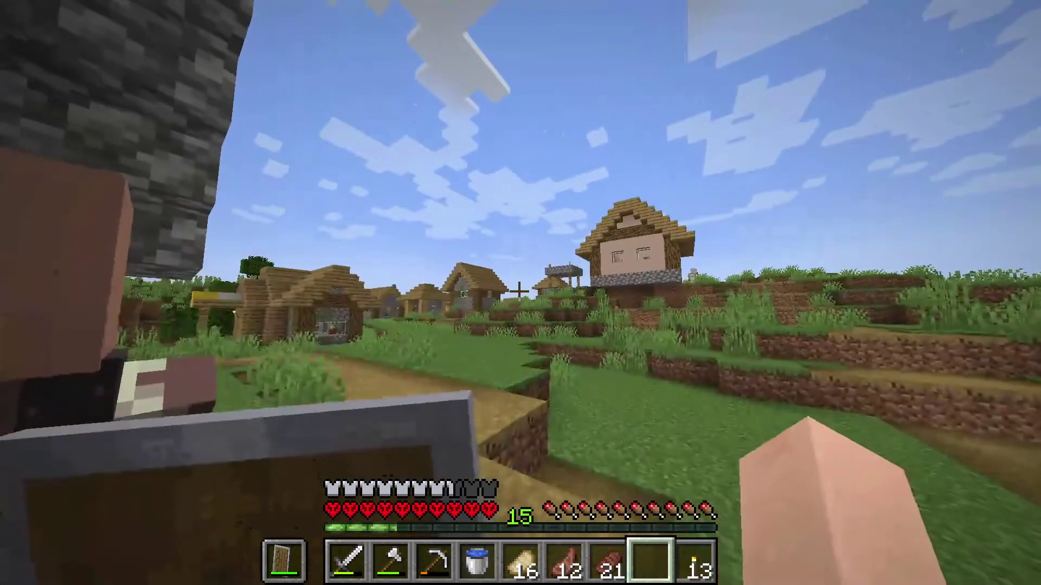
pyautogui.press('w')
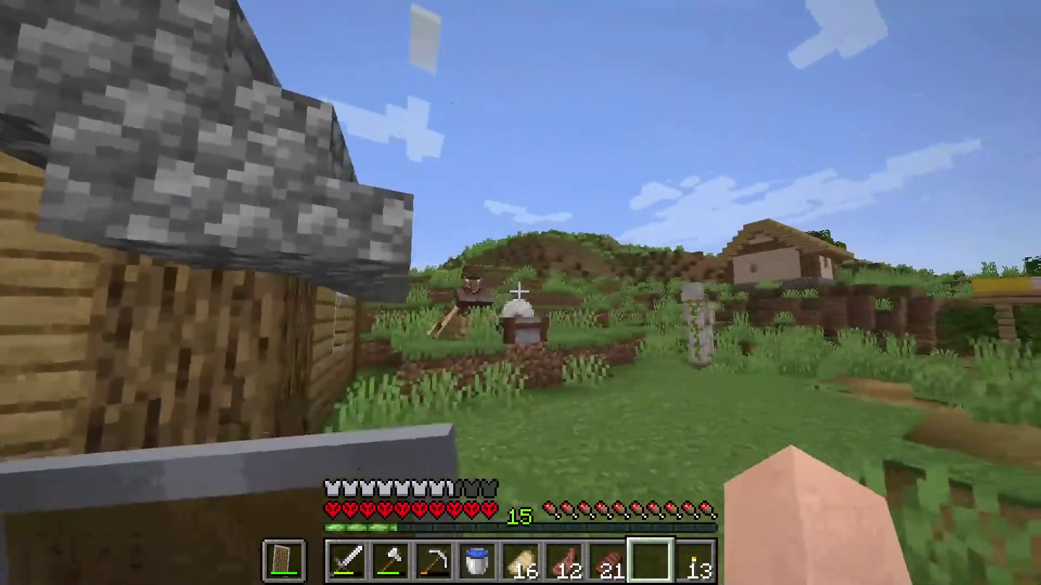
pyautogui.press('w')
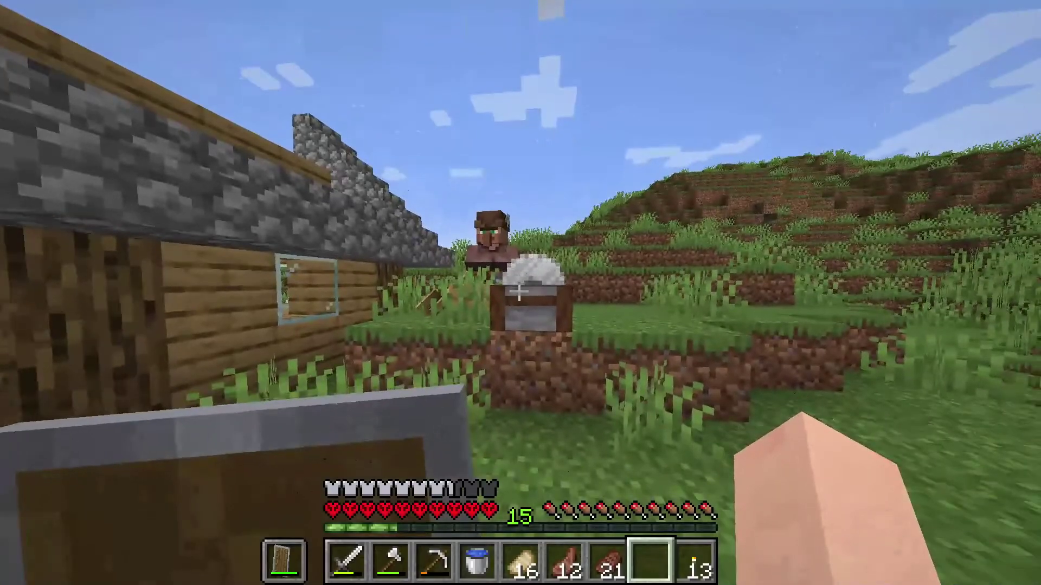
pyautogui.press('w')
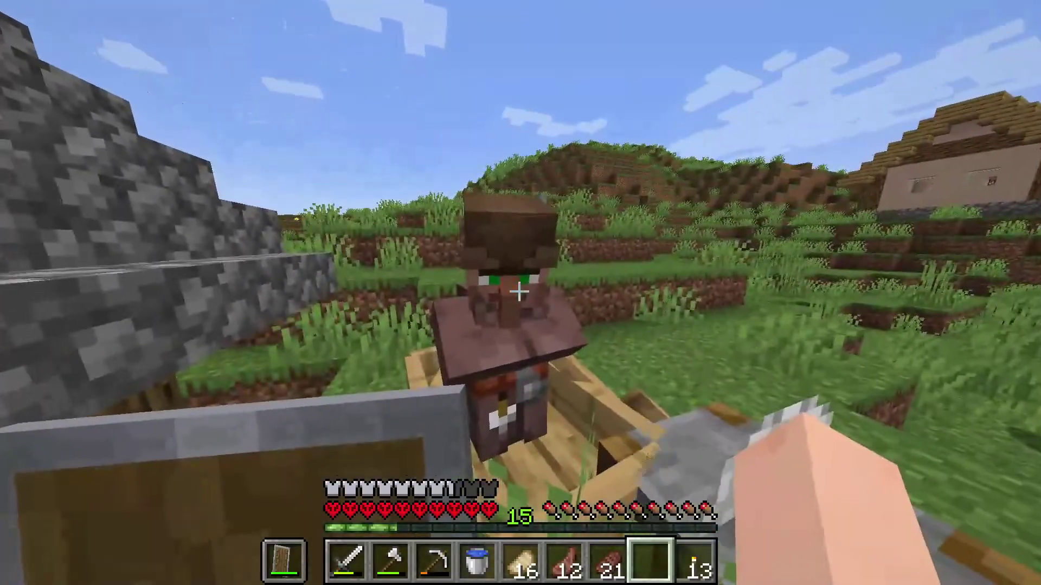
pyautogui.rightClick(519, 291)
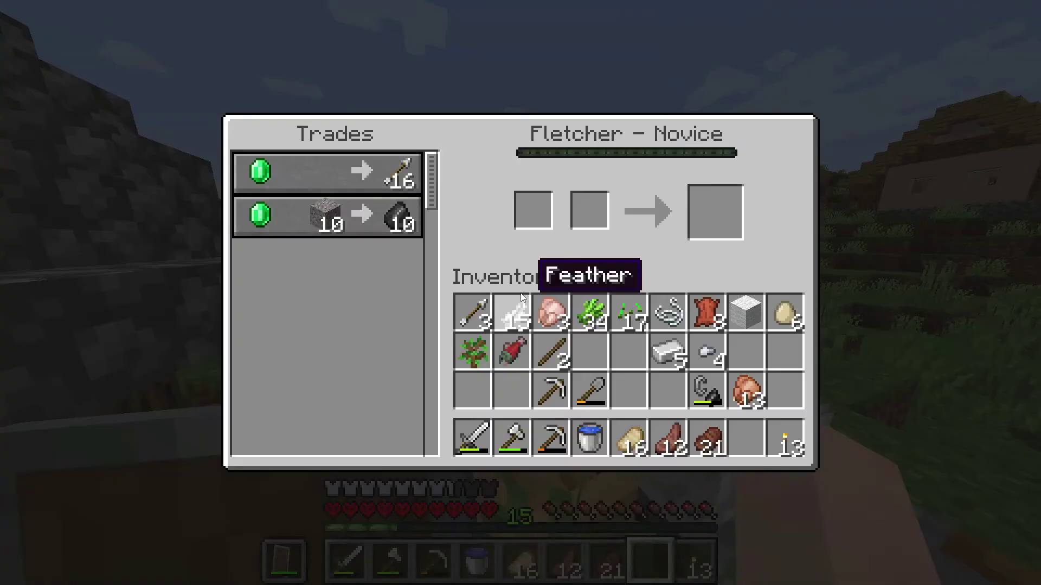
pyautogui.press('Escape')
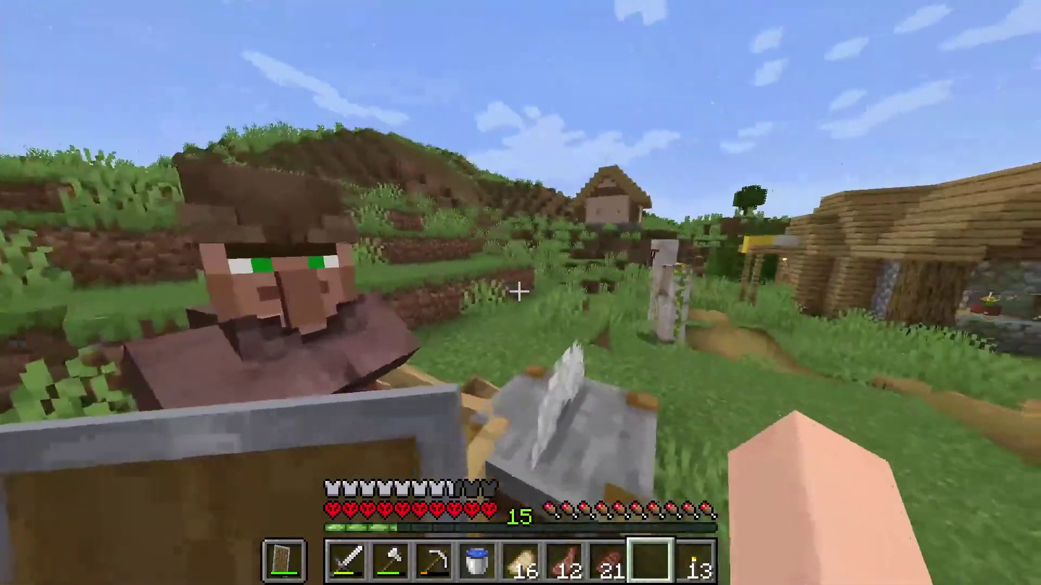
# - Walk around the village near the fletcher and look over the surroundings with the character seen from the front in third person
pyautogui.press('w')
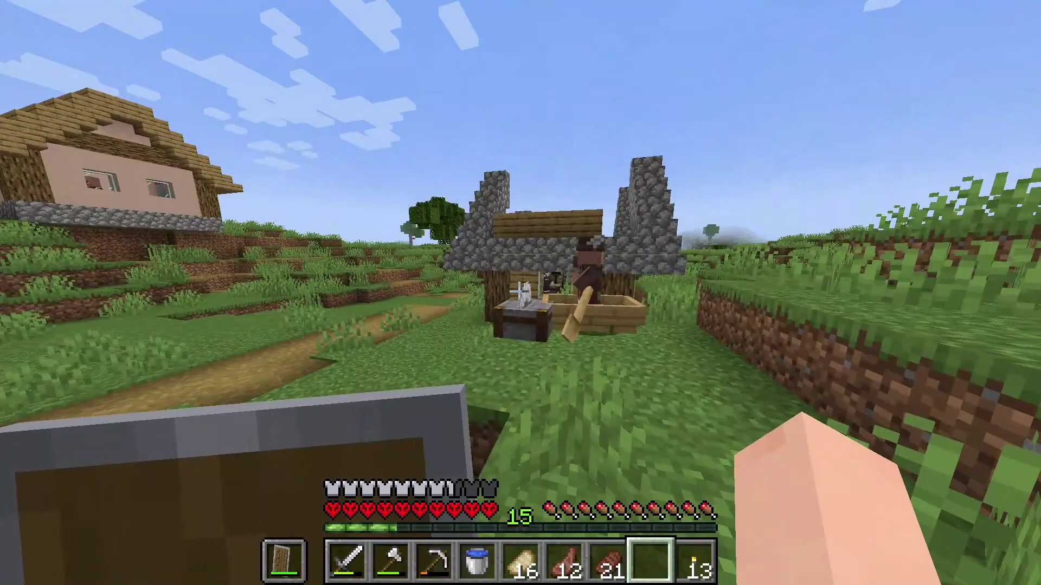
pyautogui.press('w')
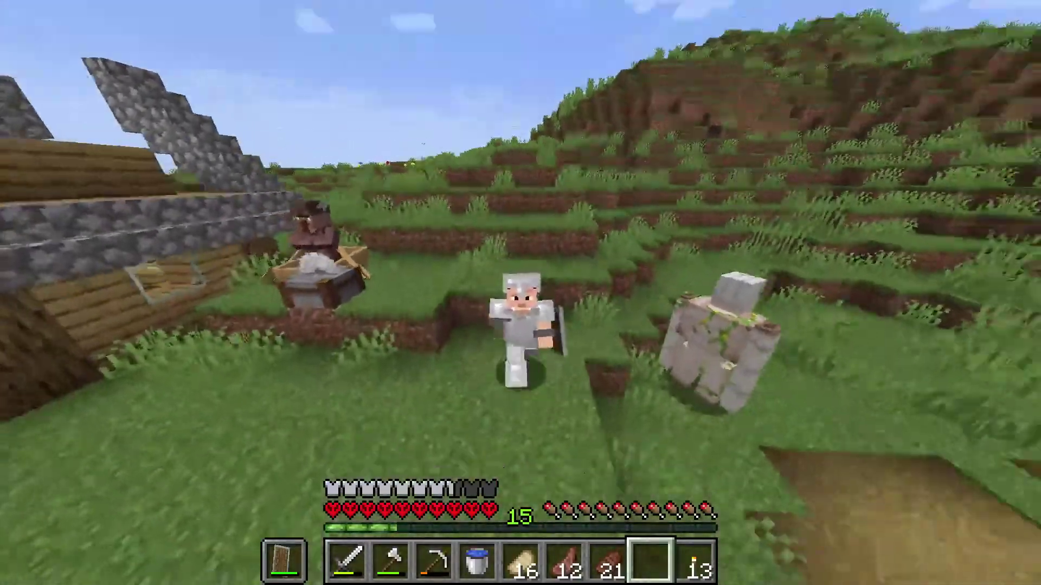
pyautogui.press('s')
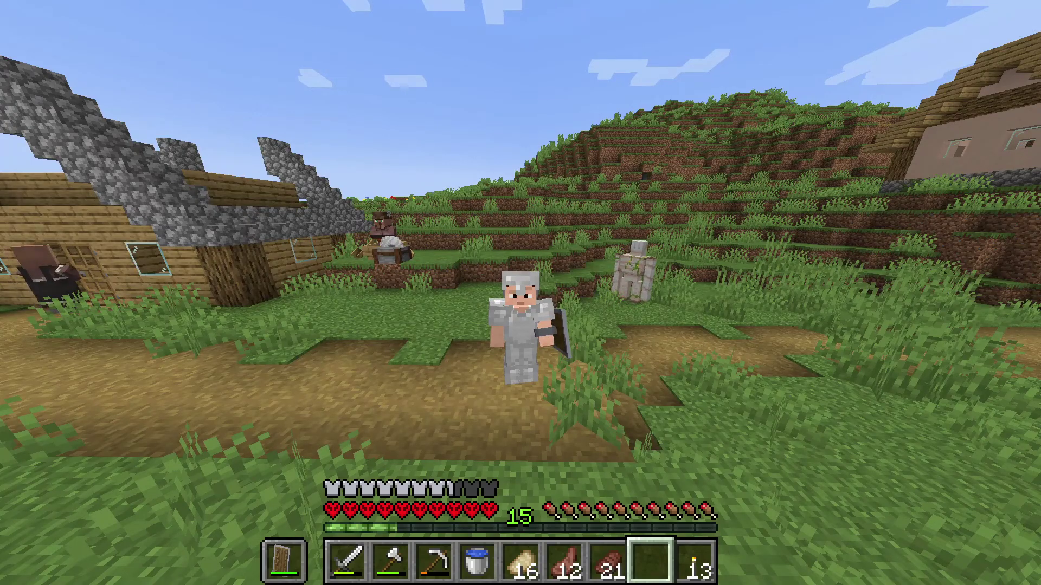
pyautogui.press('s')
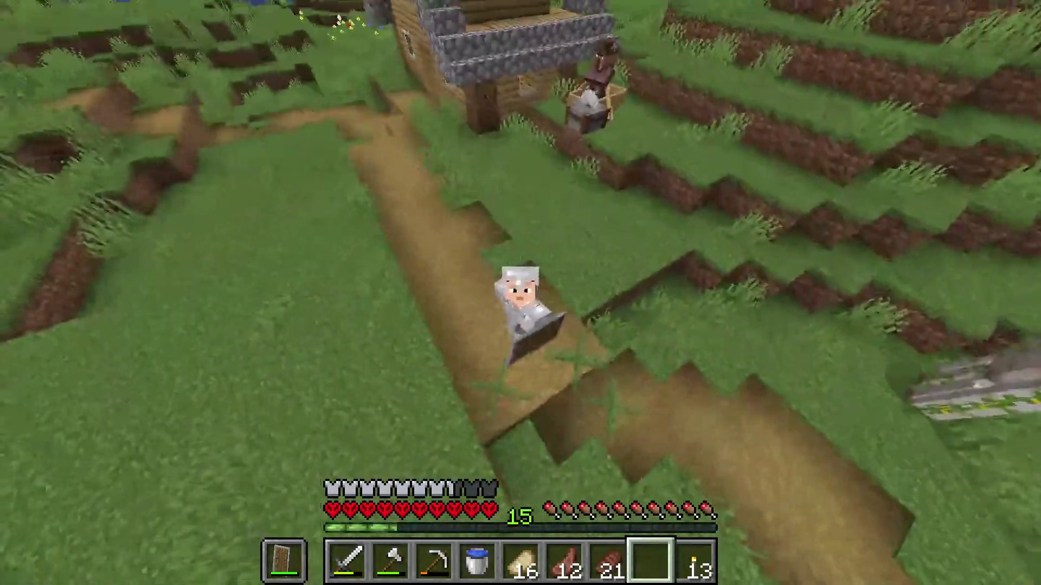